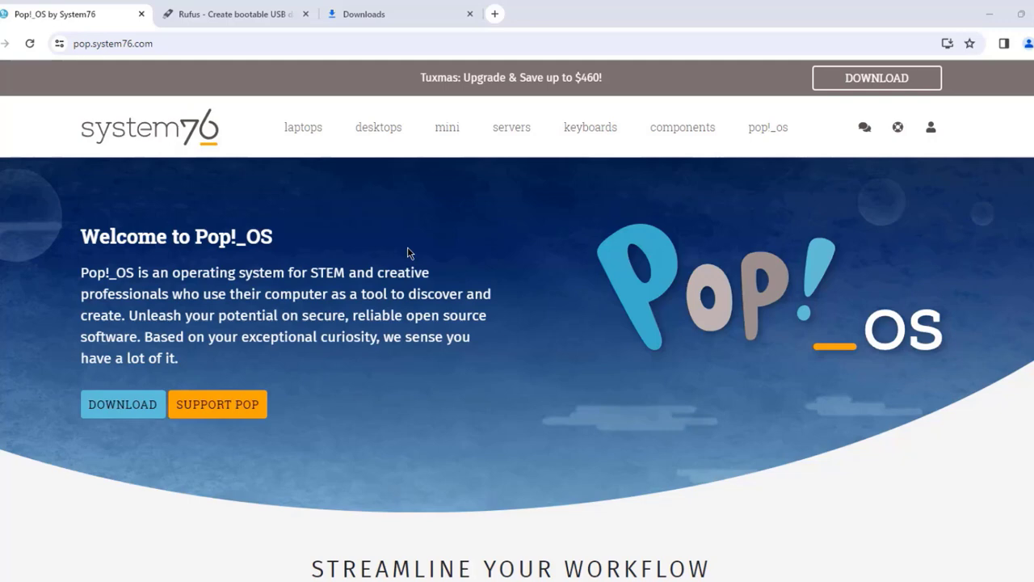
Download the standard Pop!_OS 22.04 LTS image from pop.system76.com
click(224, 45)
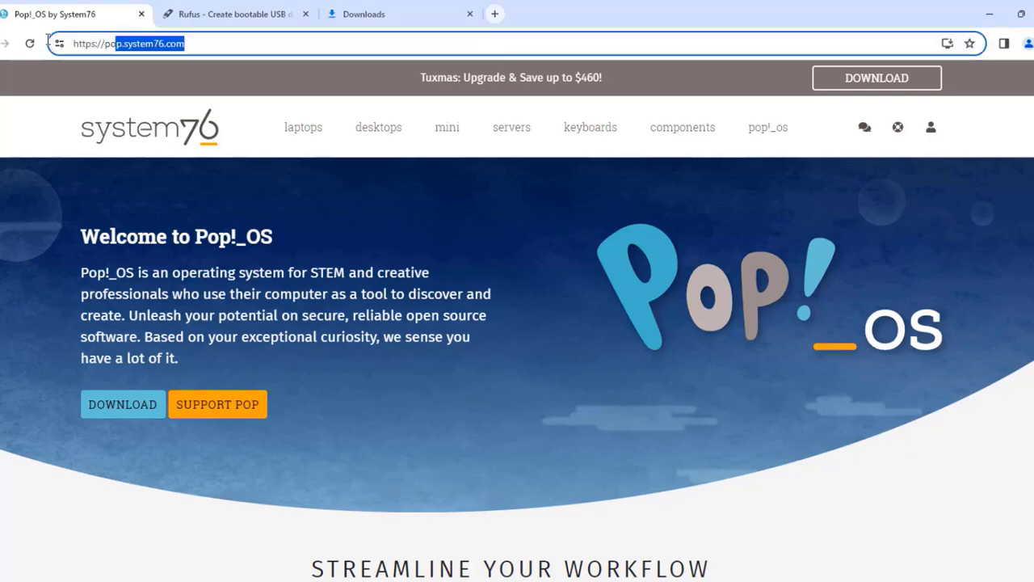
click(127, 404)
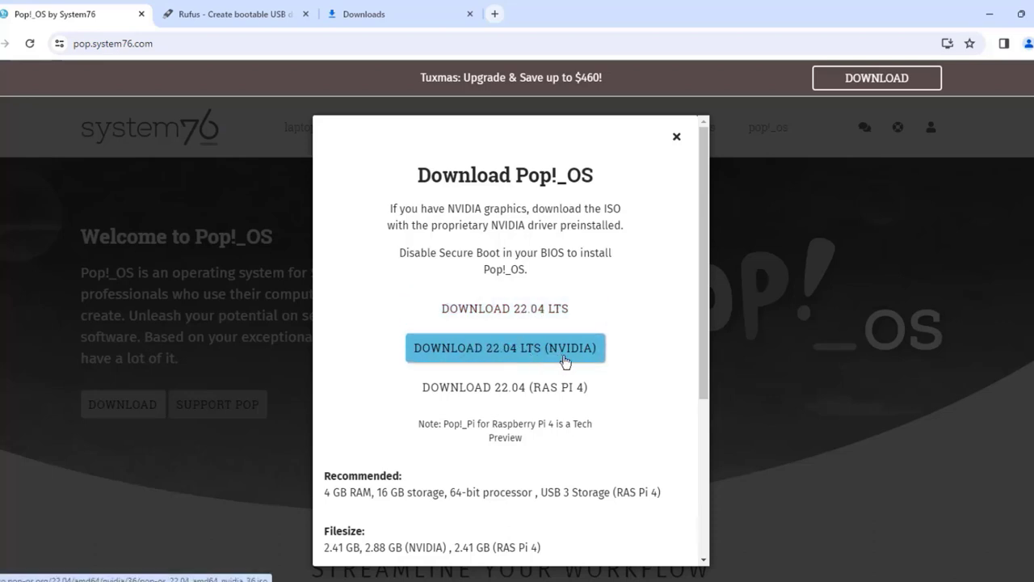
click(517, 314)
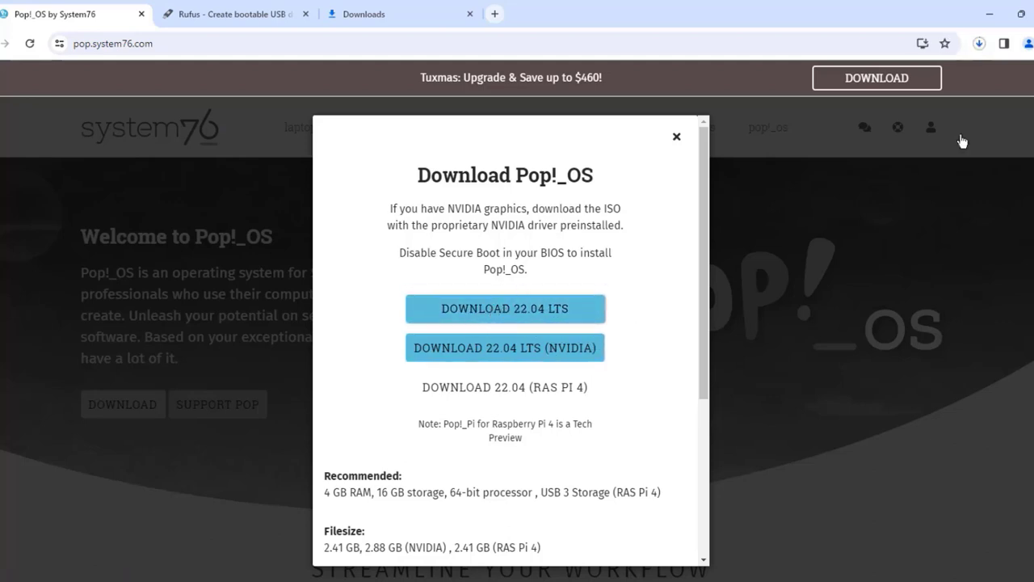
scroll(322, 213, down, 3)
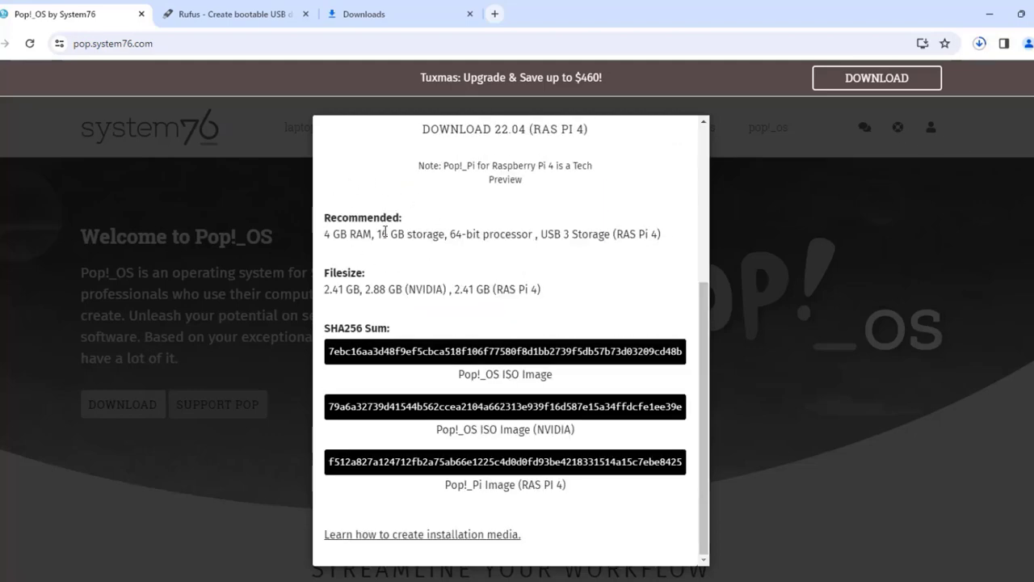
Download the rufus-4.3.exe release from the Rufus website
key(ctrl+Tab)
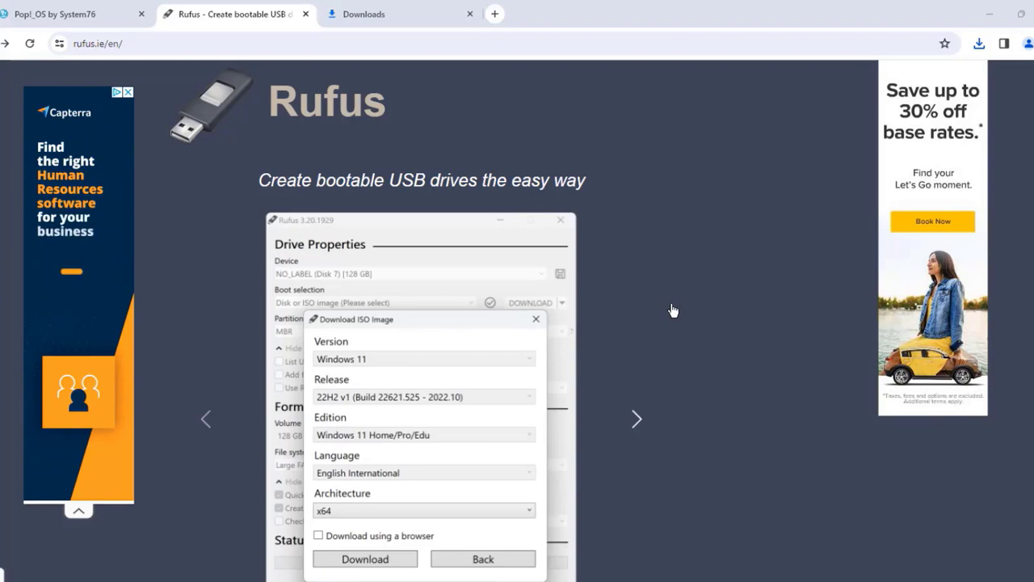
scroll(675, 282, down, 10)
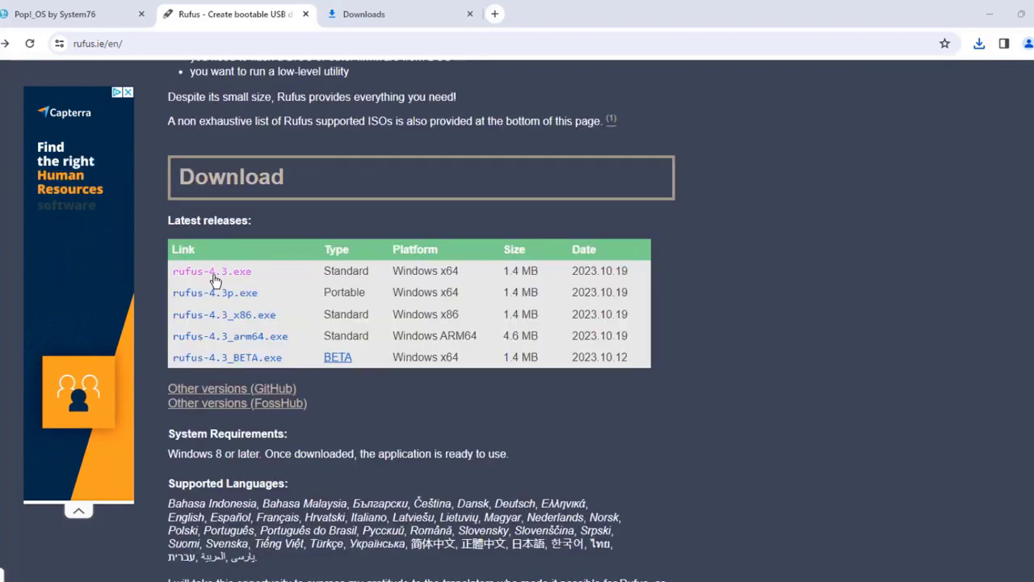
click(217, 271)
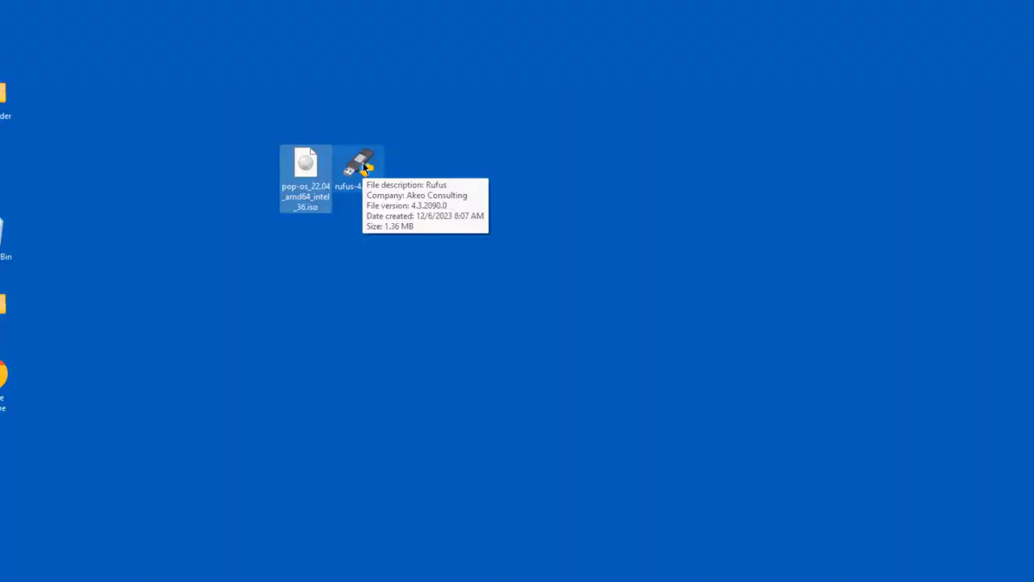
Launch Rufus and load pop-os_22.04_amd64_intel_36.iso as the image to write
click(314, 168)
drag(313, 168, 248, 168)
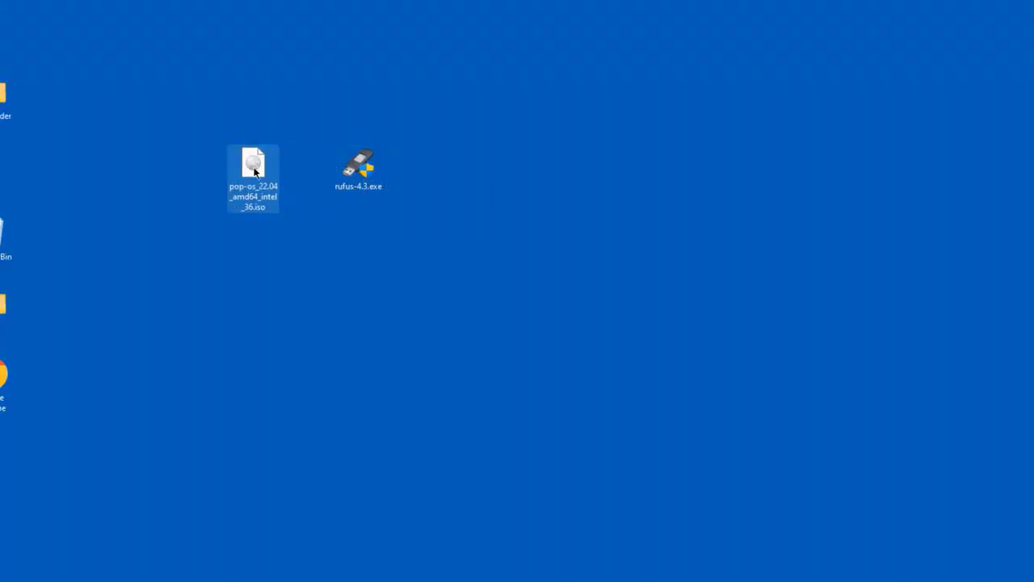
click(361, 169)
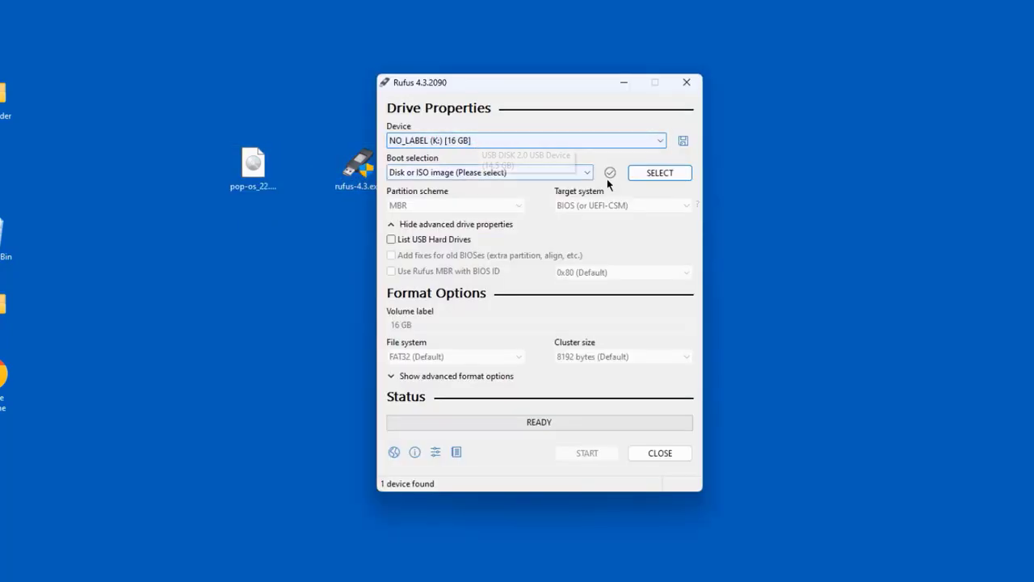
click(651, 172)
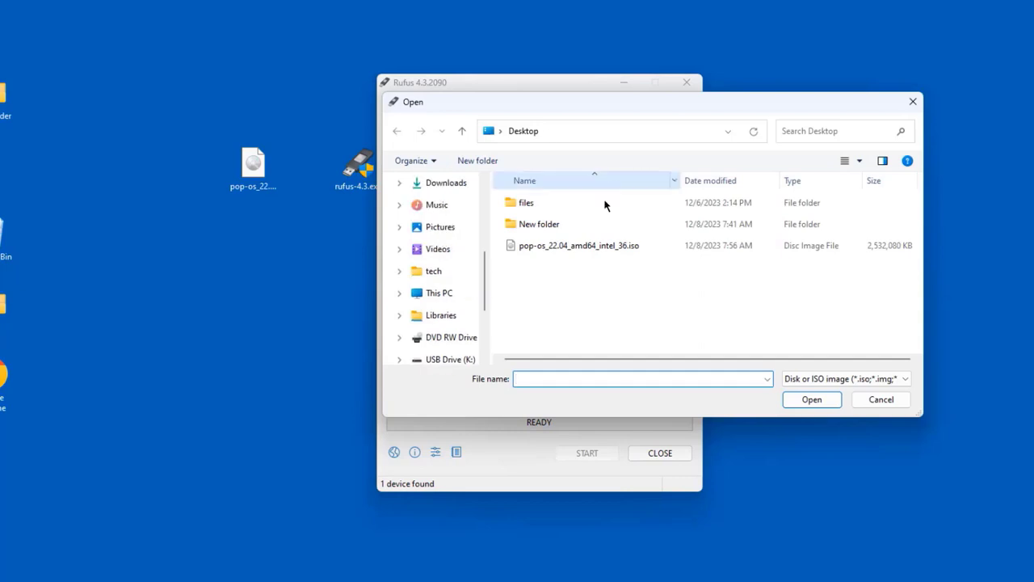
click(601, 244)
click(811, 399)
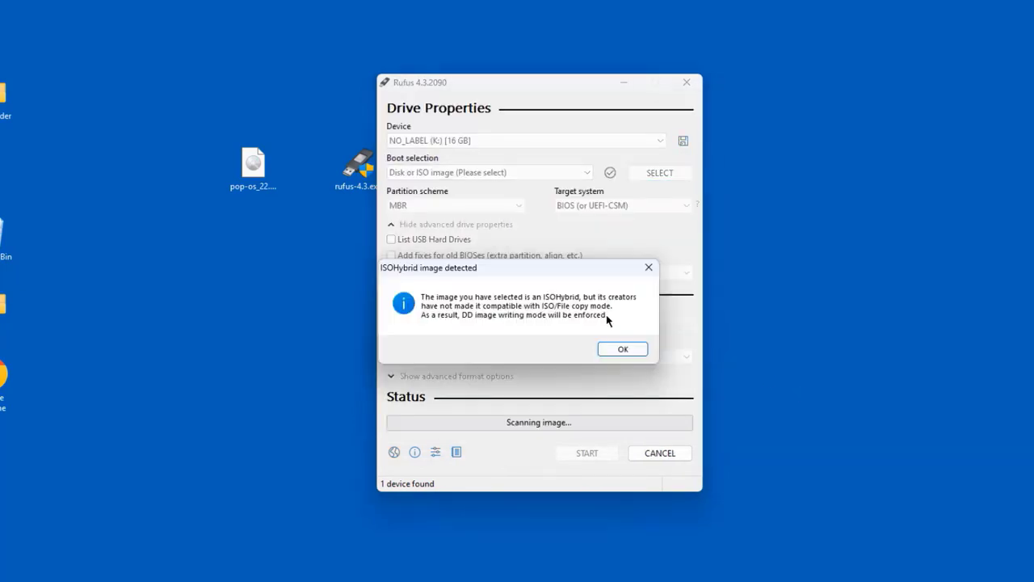
Accept the ISOHybrid notice and write the image to the 16 GB USB drive, erasing it
click(623, 349)
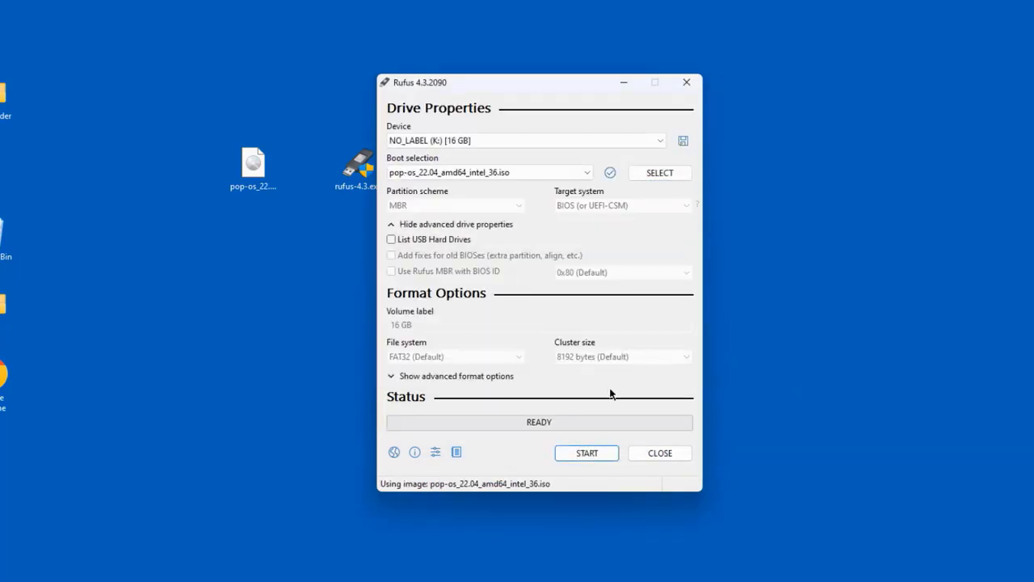
click(606, 454)
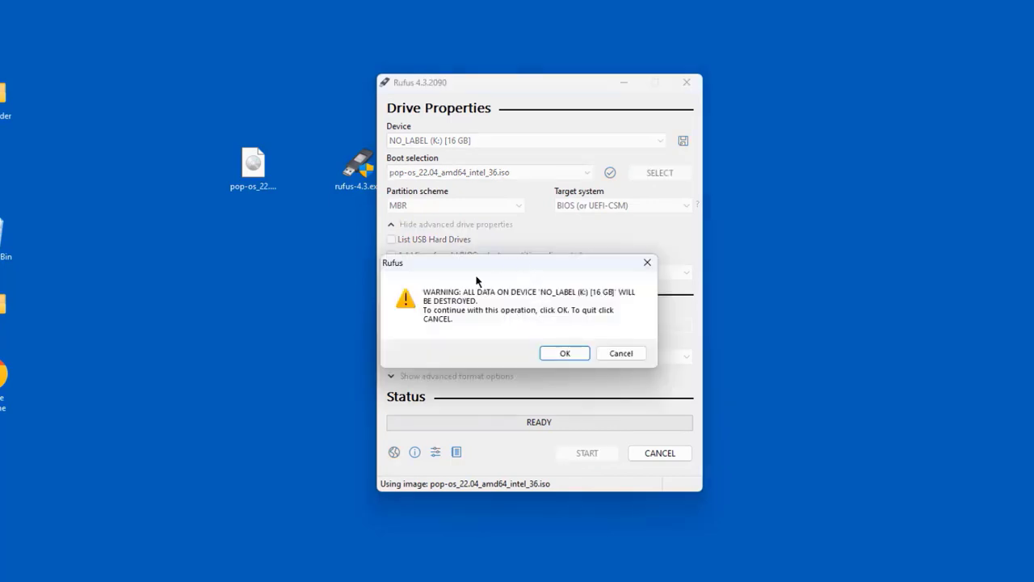
click(567, 354)
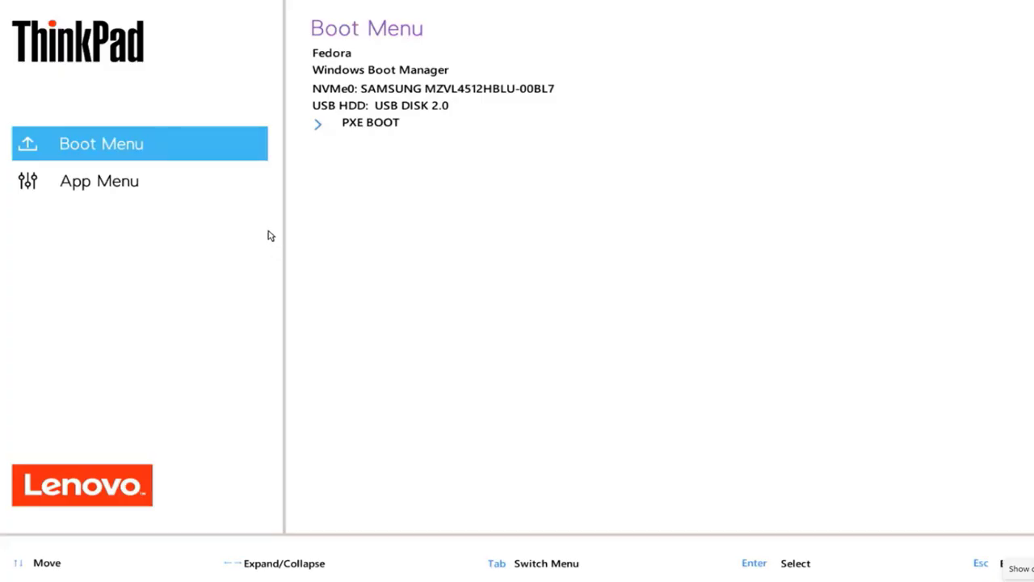
Open BIOS Setup from the App Menu and check Security > Secure Boot is Off
click(154, 186)
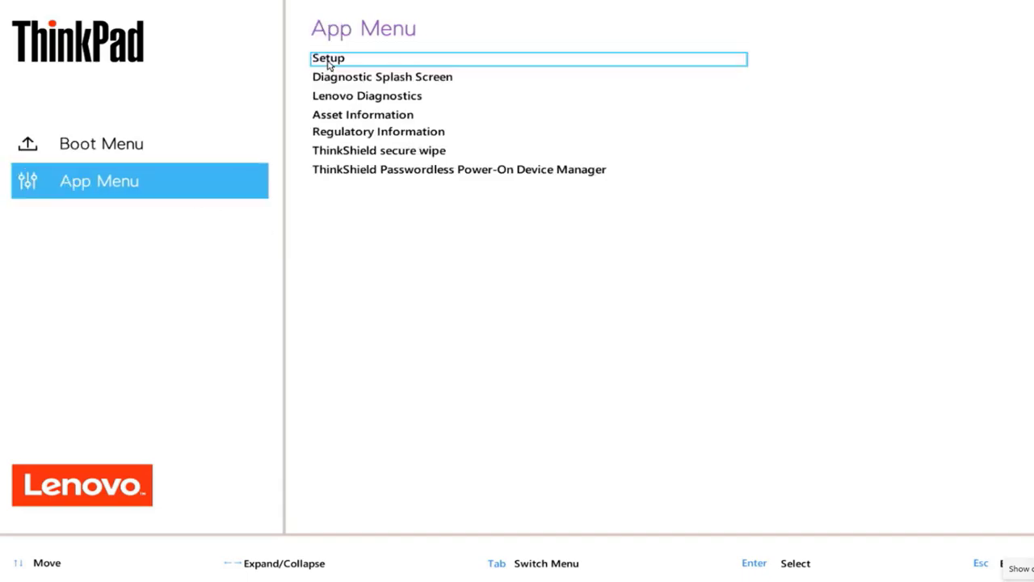
click(329, 65)
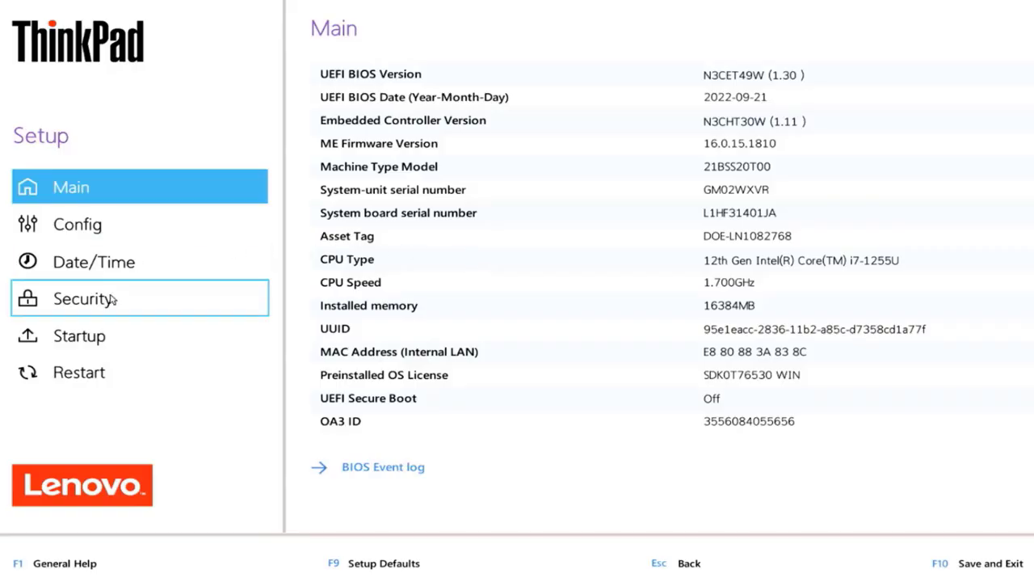
click(111, 298)
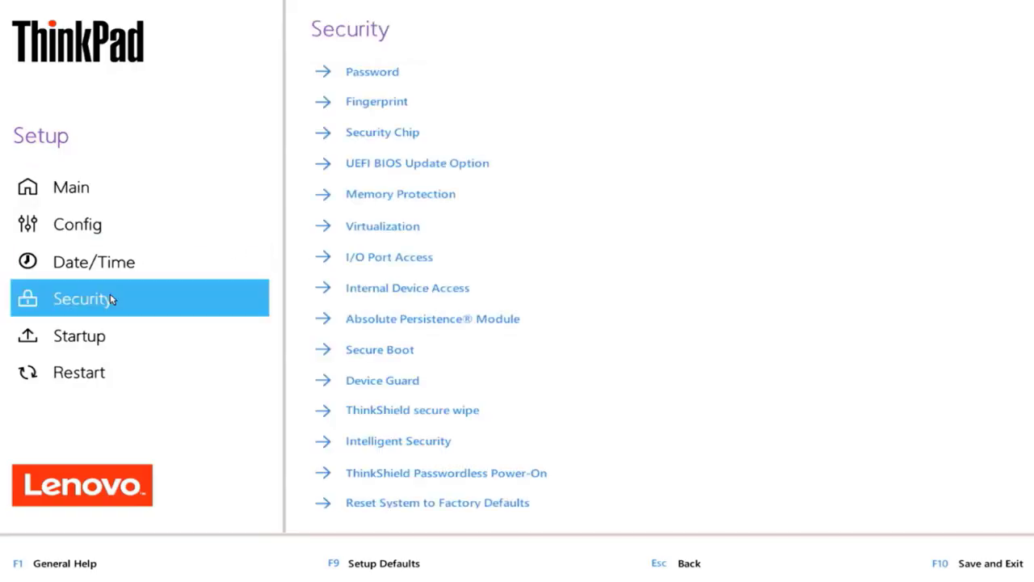
click(350, 350)
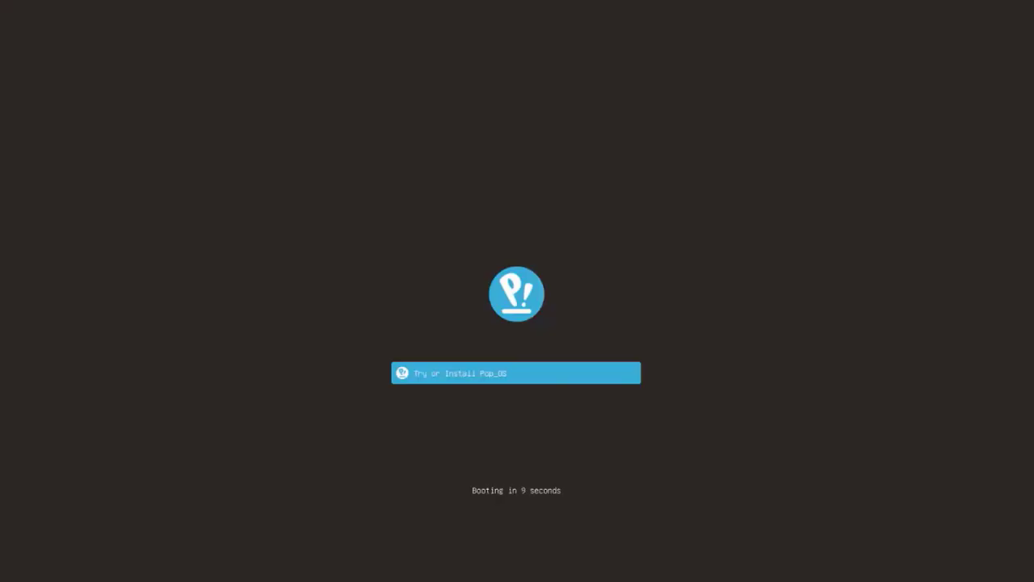
Boot Try or Install Pop!_OS and choose English, United States as the installer language
key(Return)
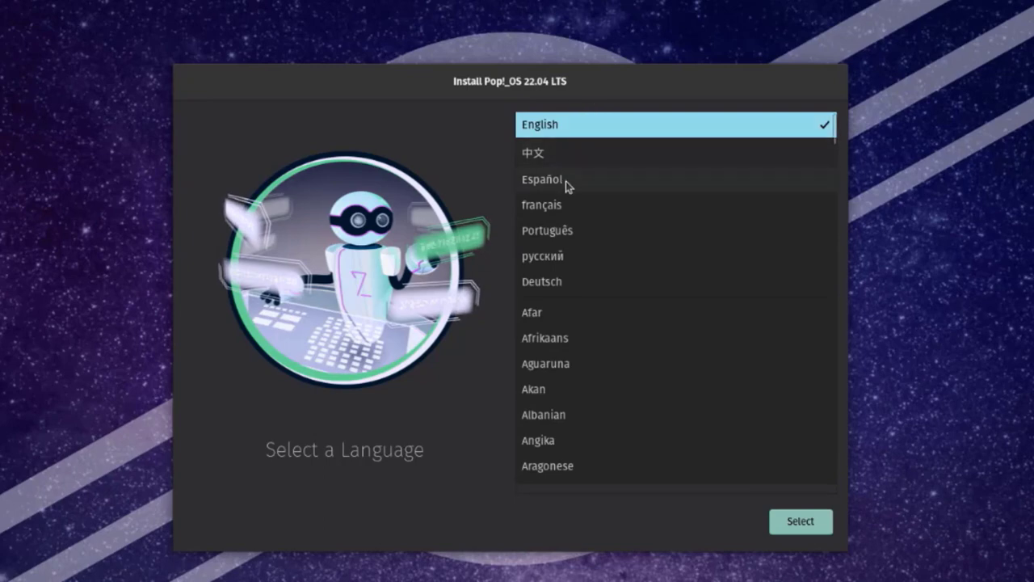
scroll(558, 334, down, 3)
scroll(569, 332, down, 5)
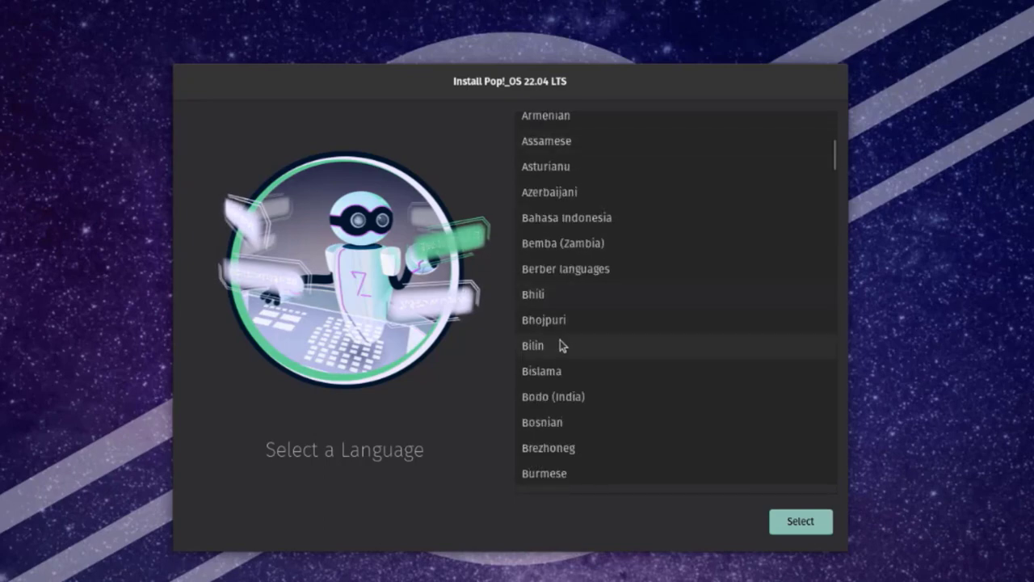
scroll(561, 344, up, 8)
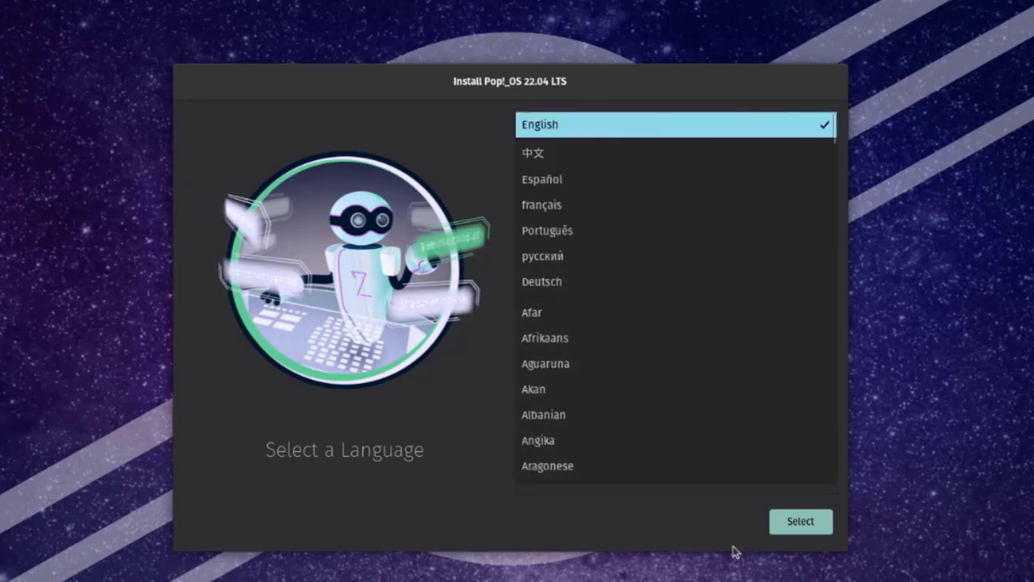
click(798, 526)
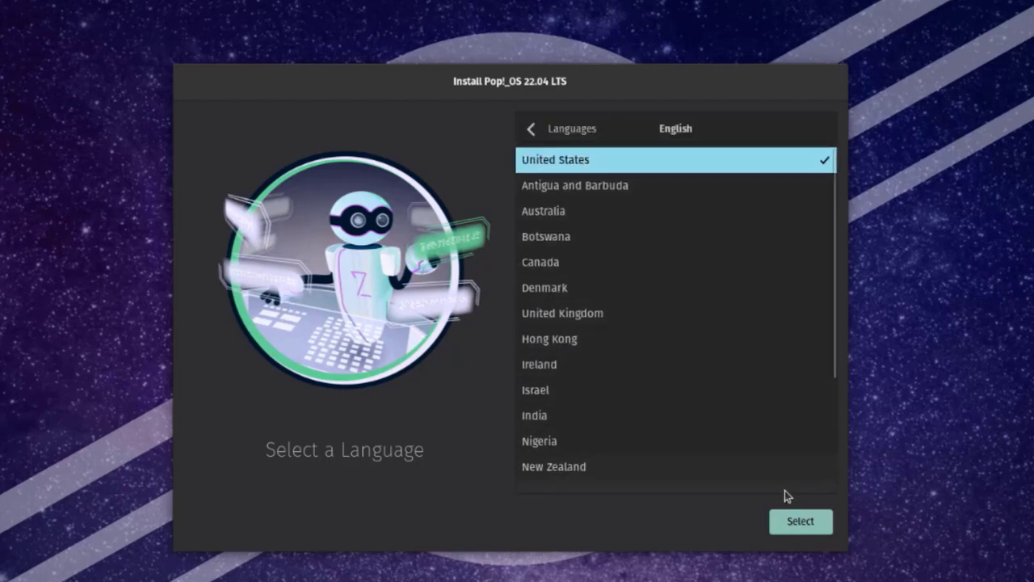
click(801, 521)
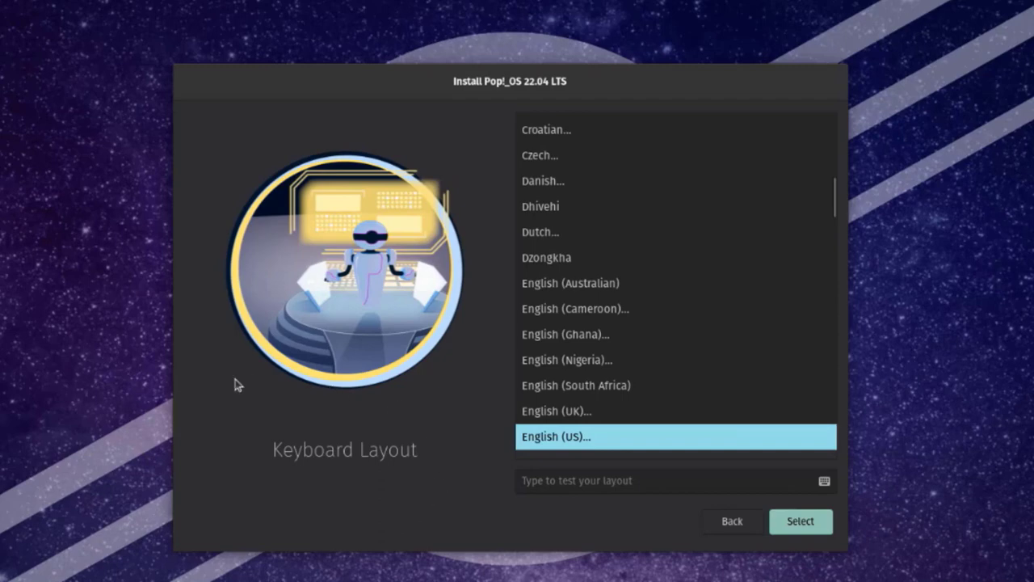
Choose the English (US) keyboard layout with the Default variant
scroll(542, 356, down, 3)
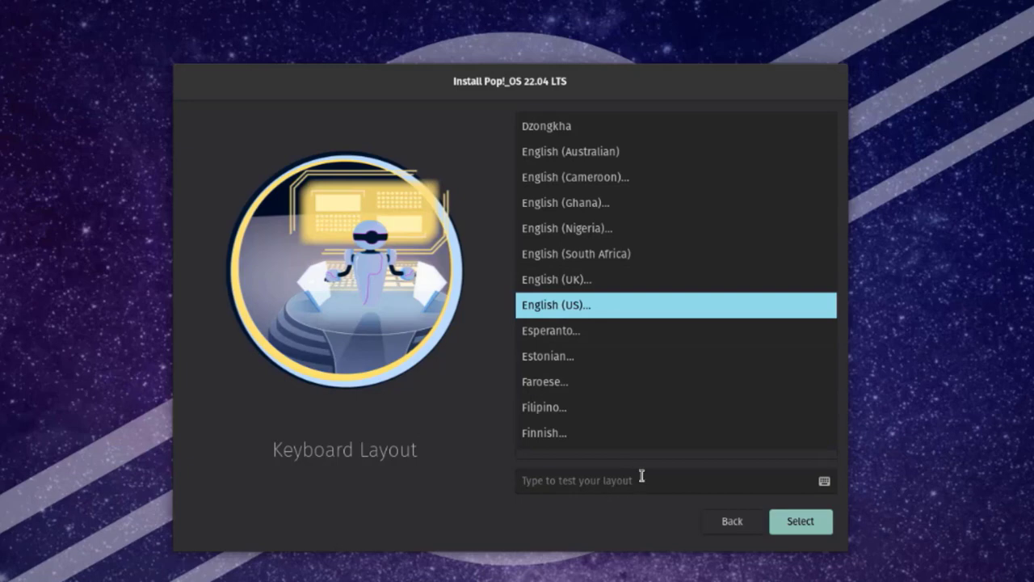
click(812, 529)
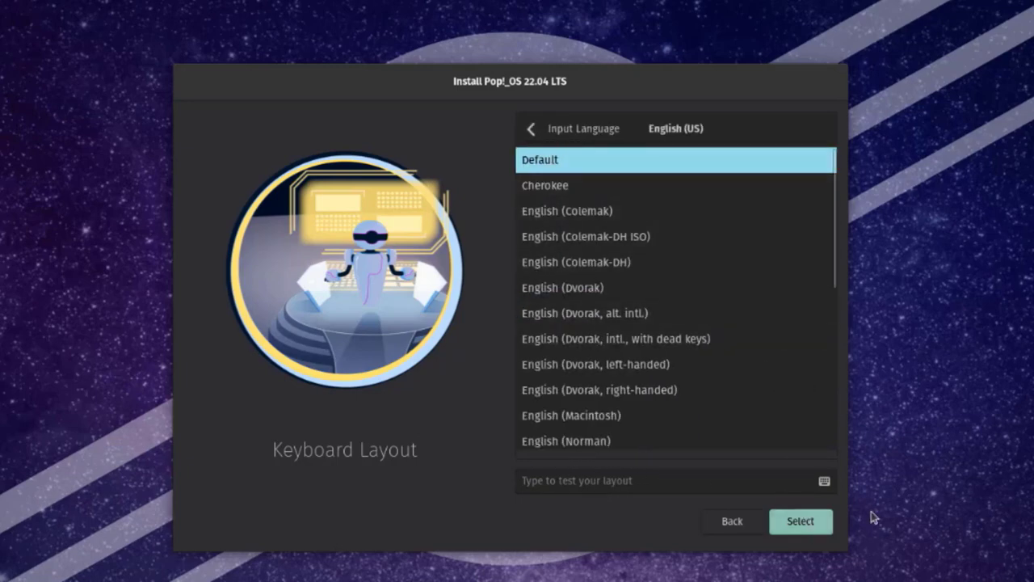
click(826, 523)
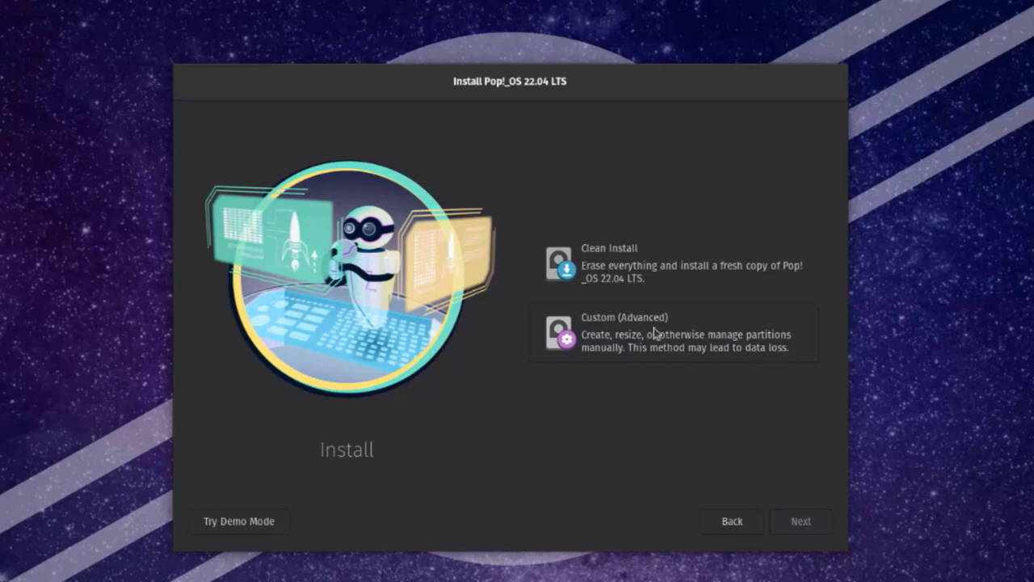
Choose Clean Install, ignore the power warning, and erase and install onto the SAMSUNG drive
click(629, 266)
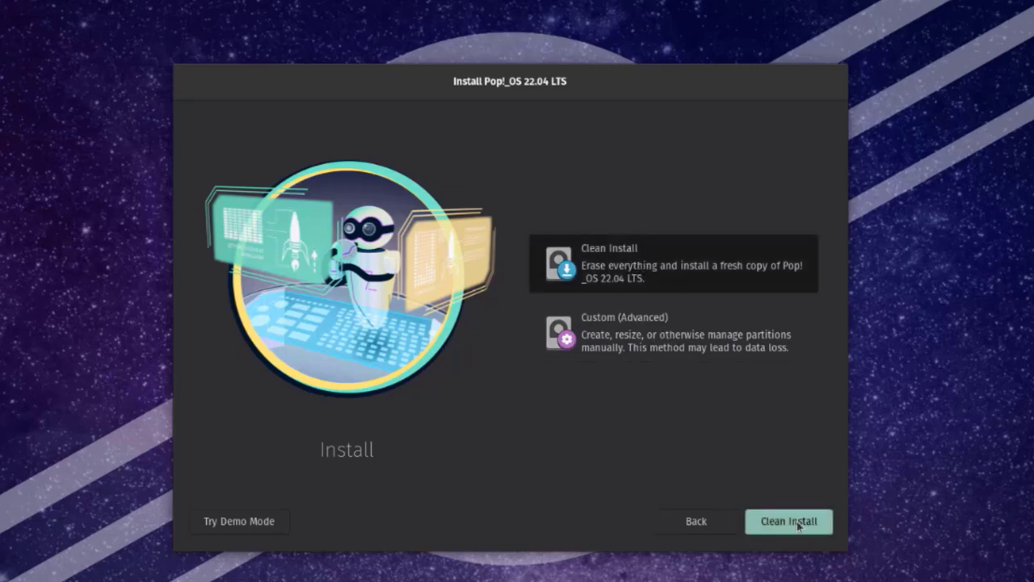
click(792, 521)
click(796, 520)
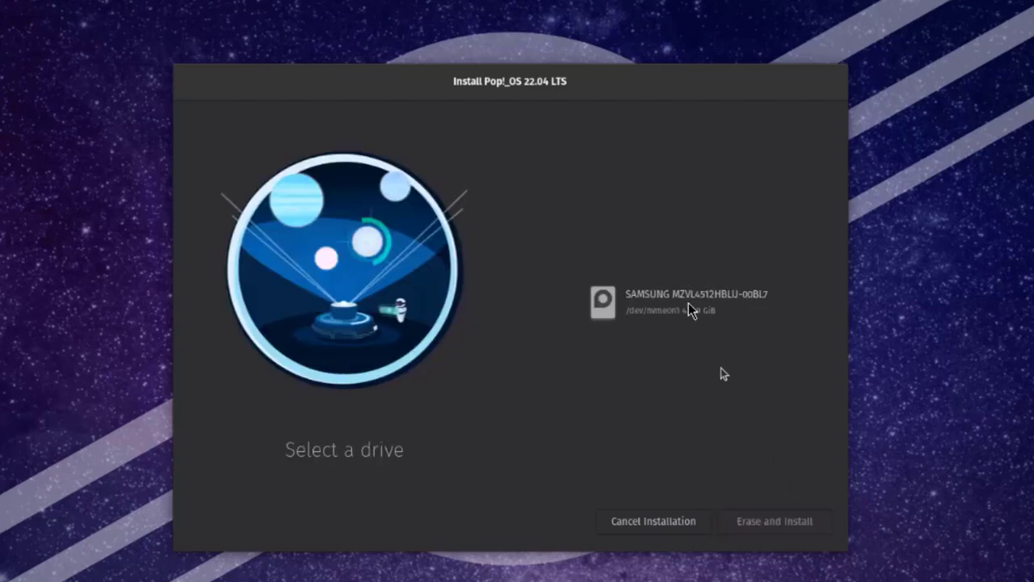
click(688, 310)
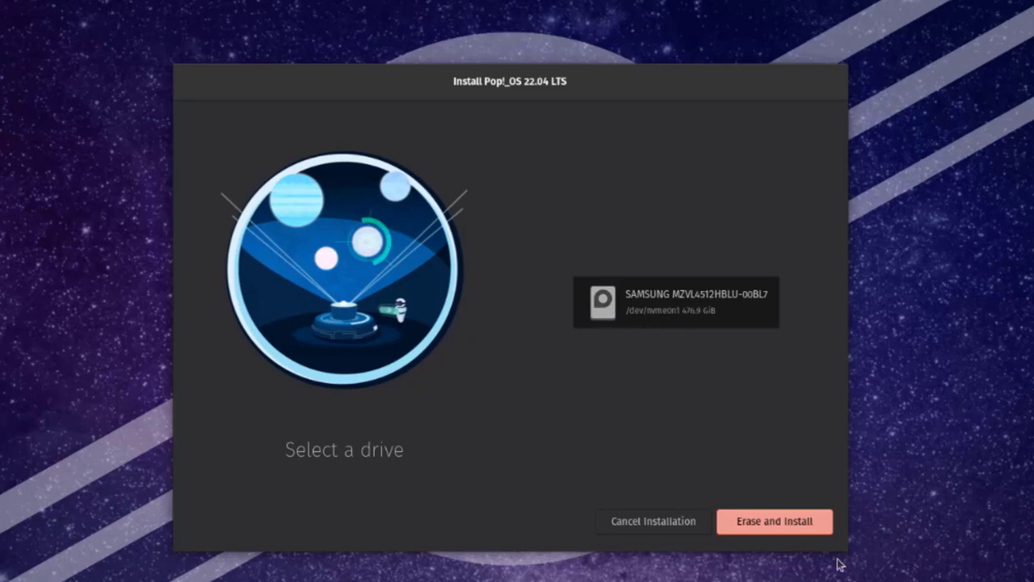
click(776, 522)
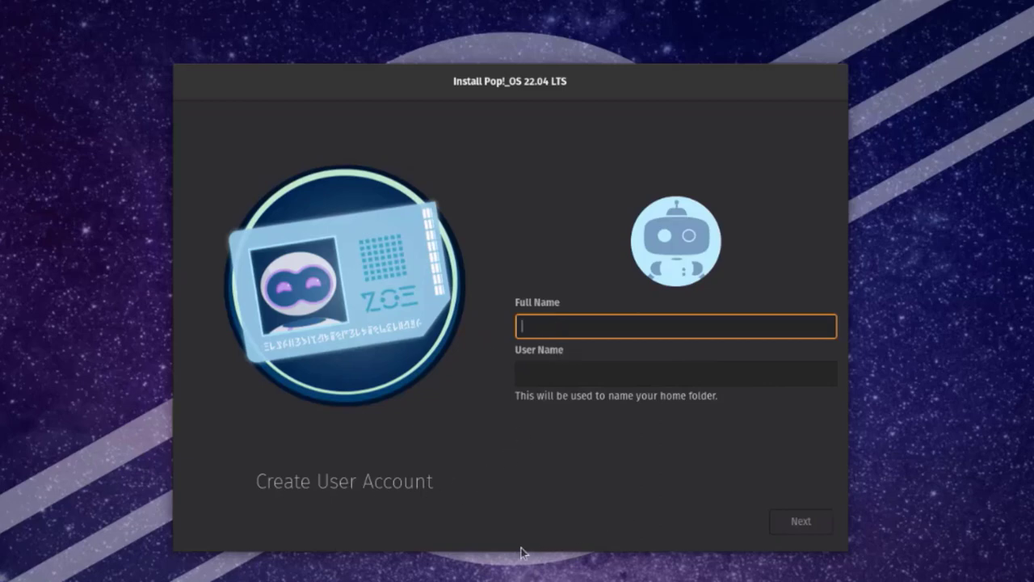
Enter the new account's name and password, then choose Don't Encrypt
text(john)
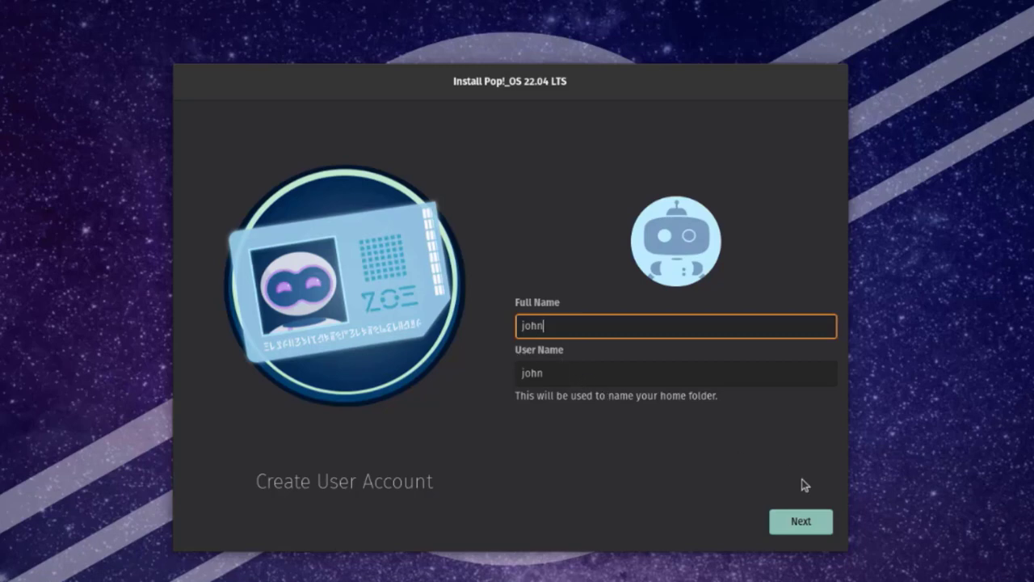
click(833, 523)
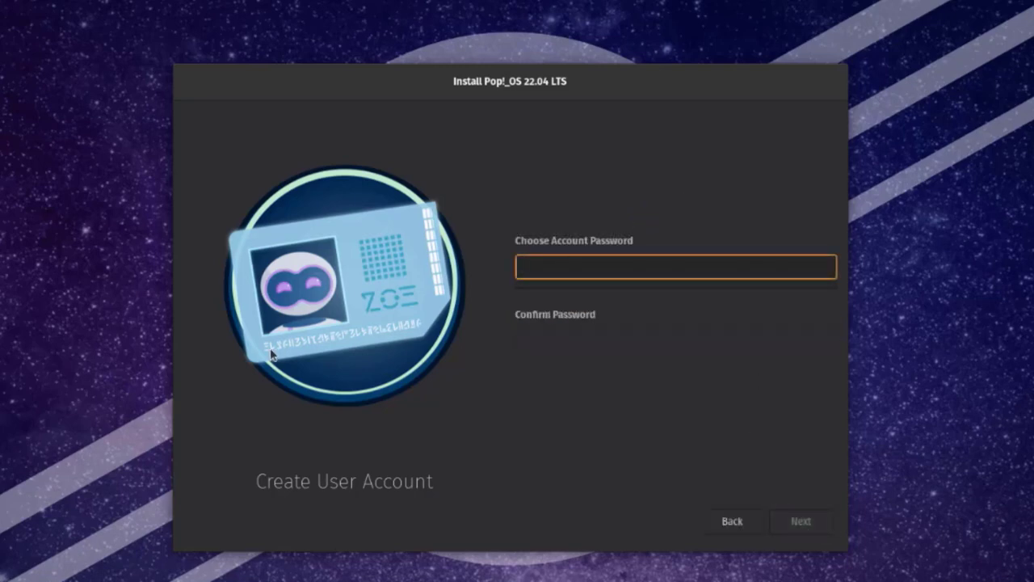
click(538, 335)
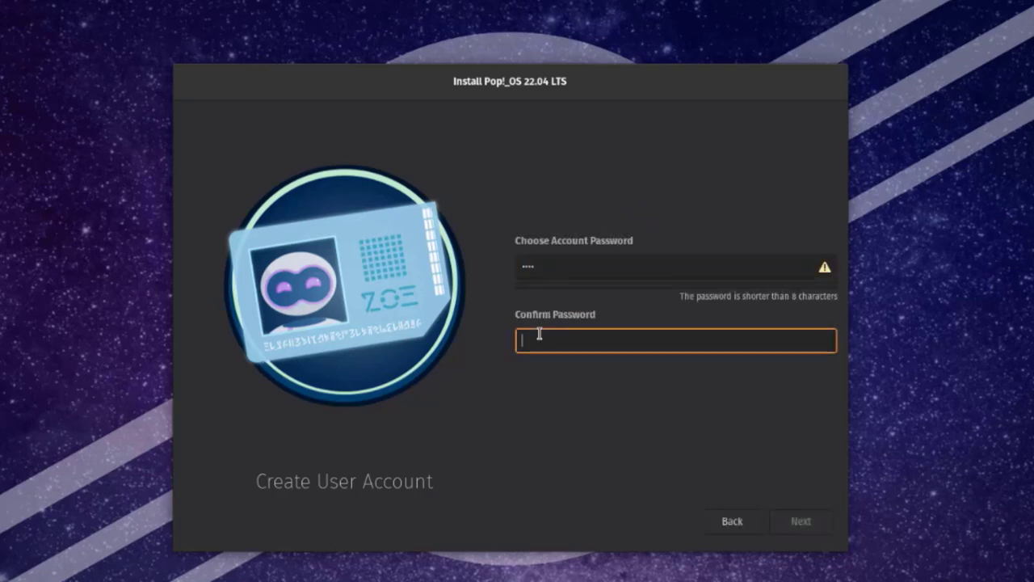
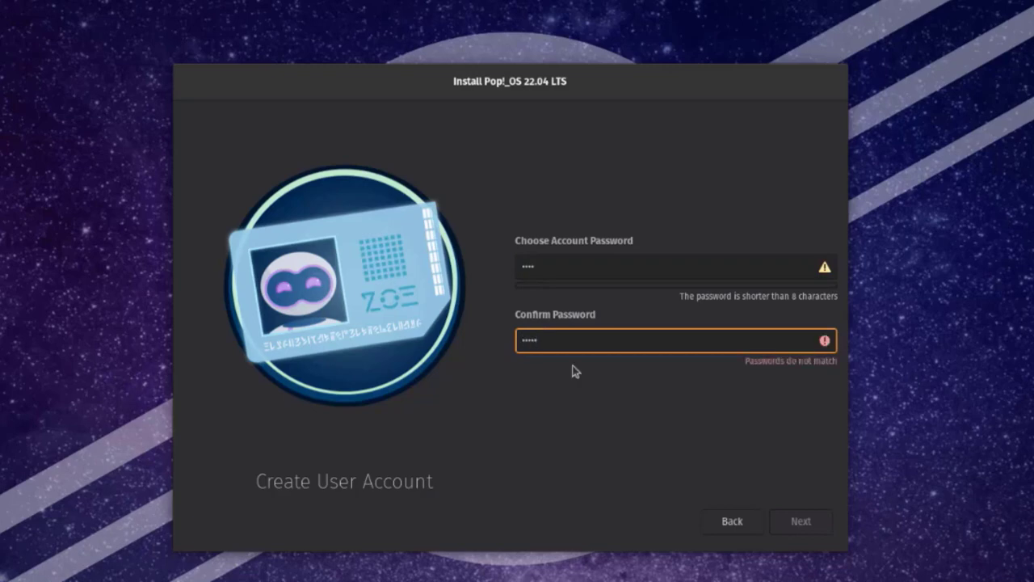
key(BackSpace)
key(Return)
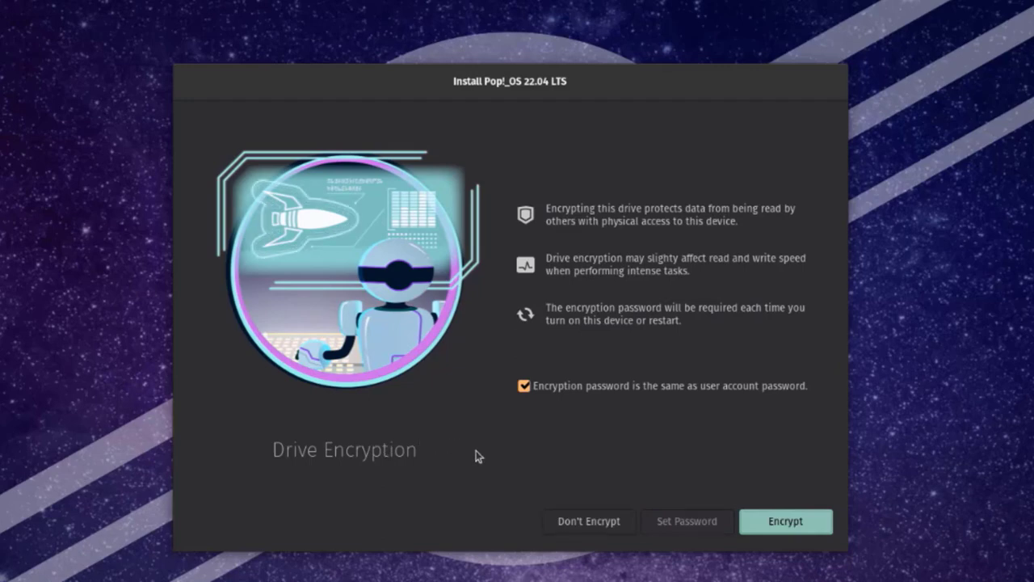
click(588, 522)
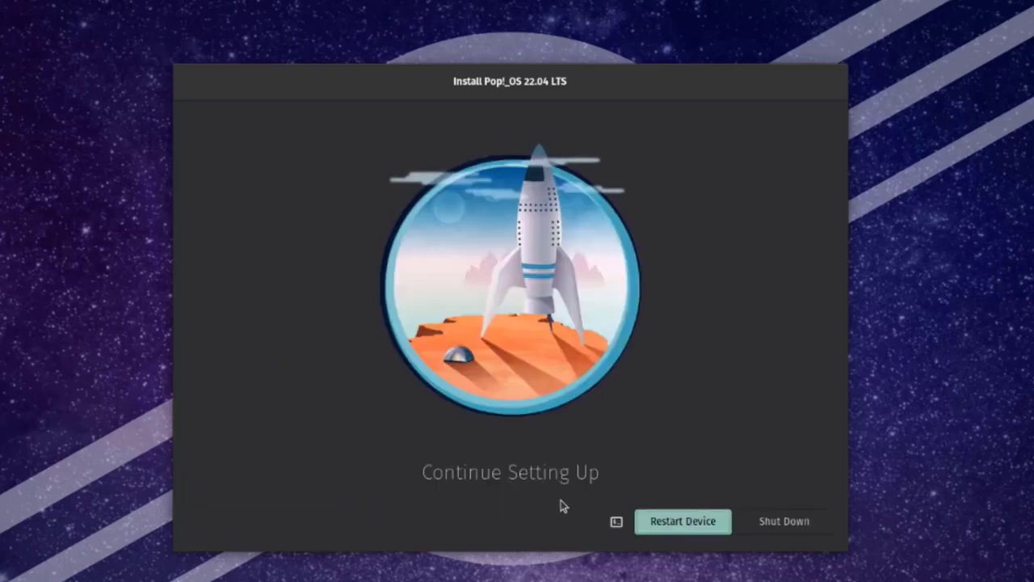
Restart the device and log in with the account password
click(700, 521)
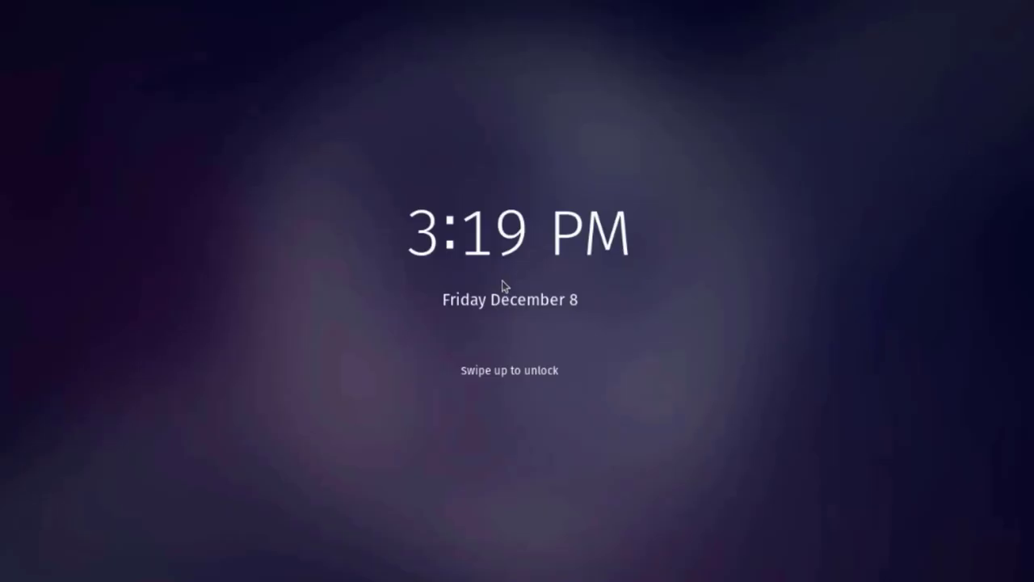
click(502, 285)
key(Return)
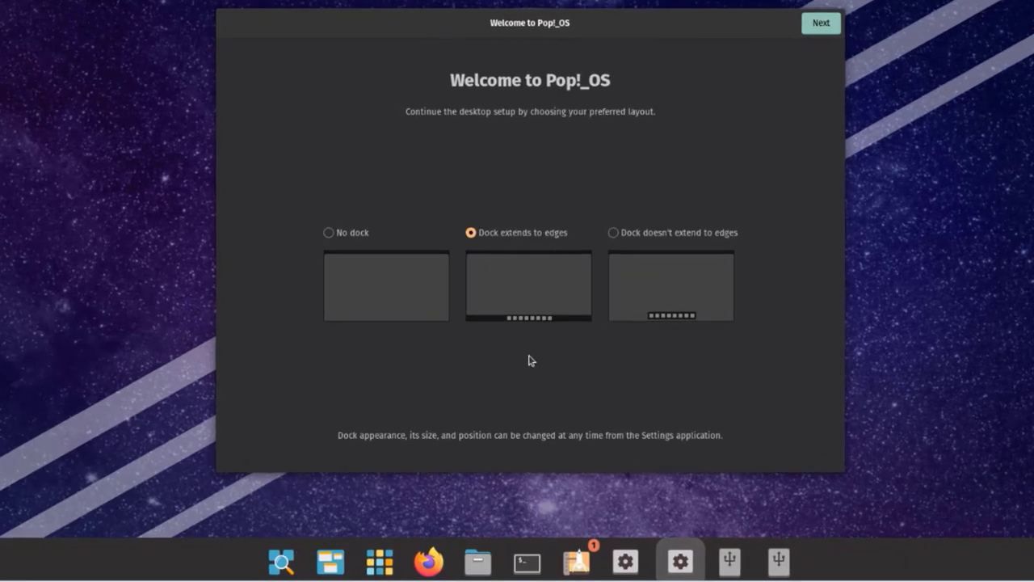
Keep the dock extending to edges, keep Workspaces and Applications in the top bar, clock Center
click(811, 26)
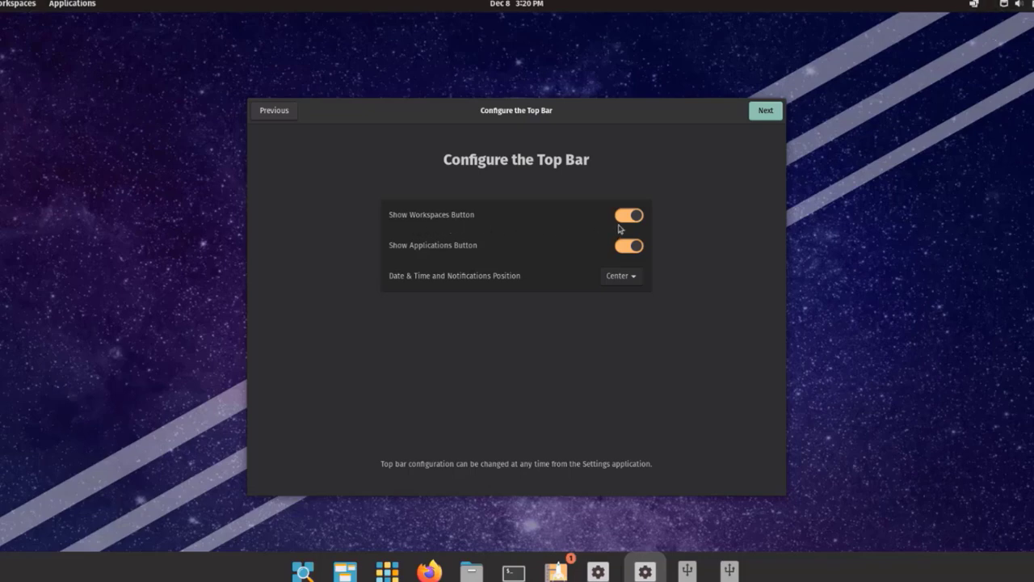
click(637, 218)
click(638, 219)
click(623, 249)
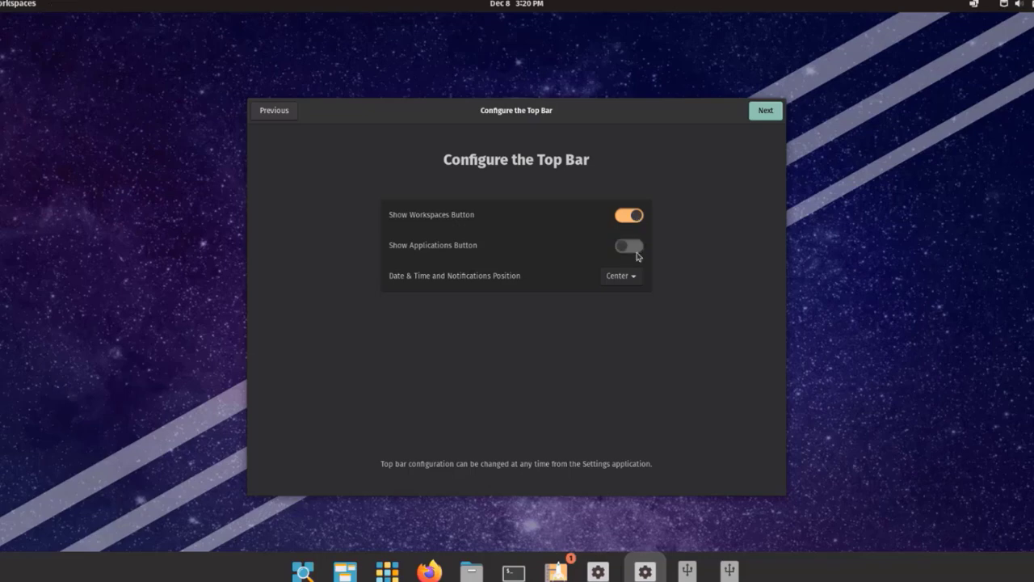
click(636, 246)
click(623, 249)
click(633, 253)
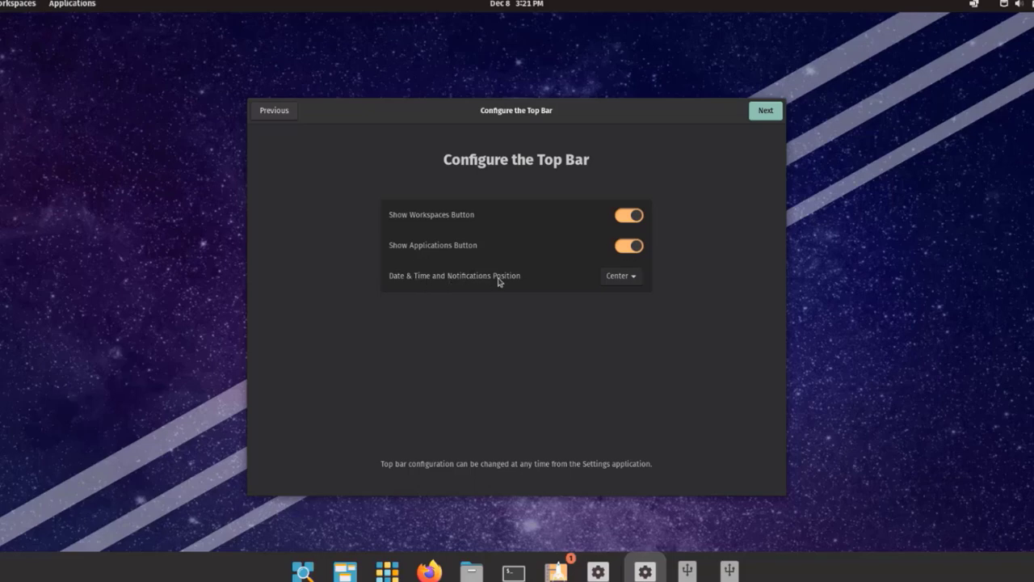
click(617, 278)
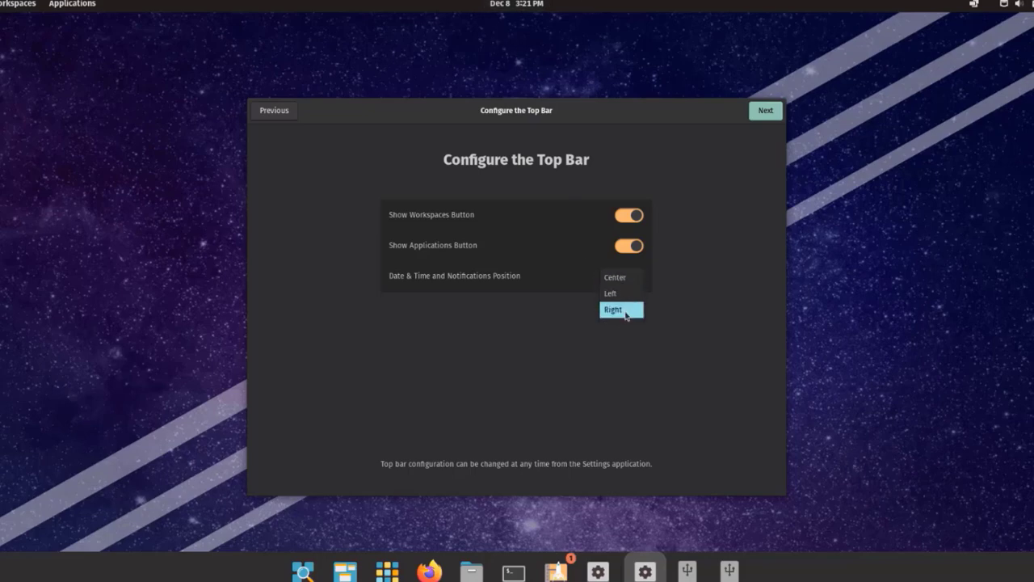
click(766, 110)
click(765, 110)
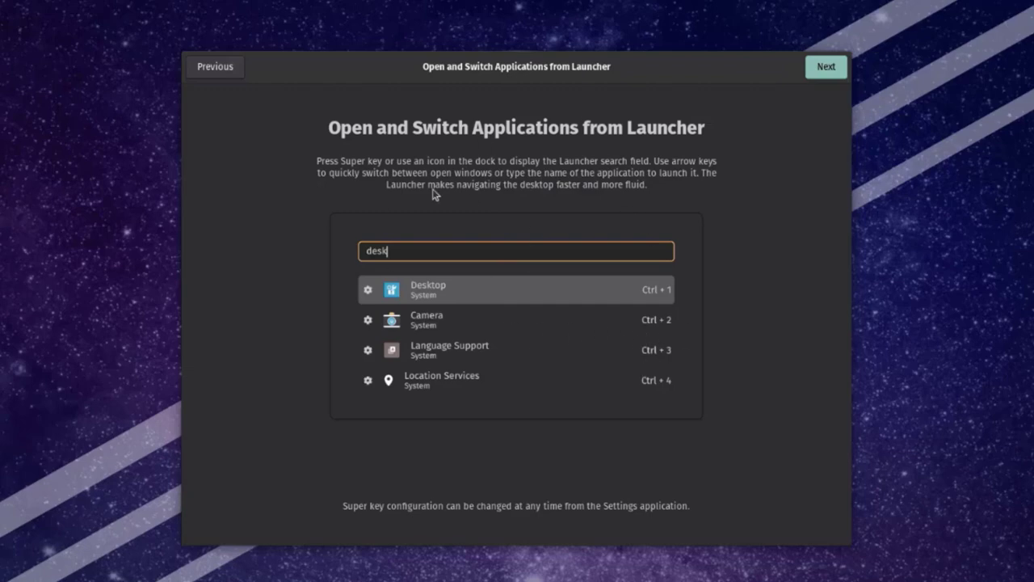
Pass the launcher and gestures pages, choose the Light theme, and skip Wi-Fi
click(826, 69)
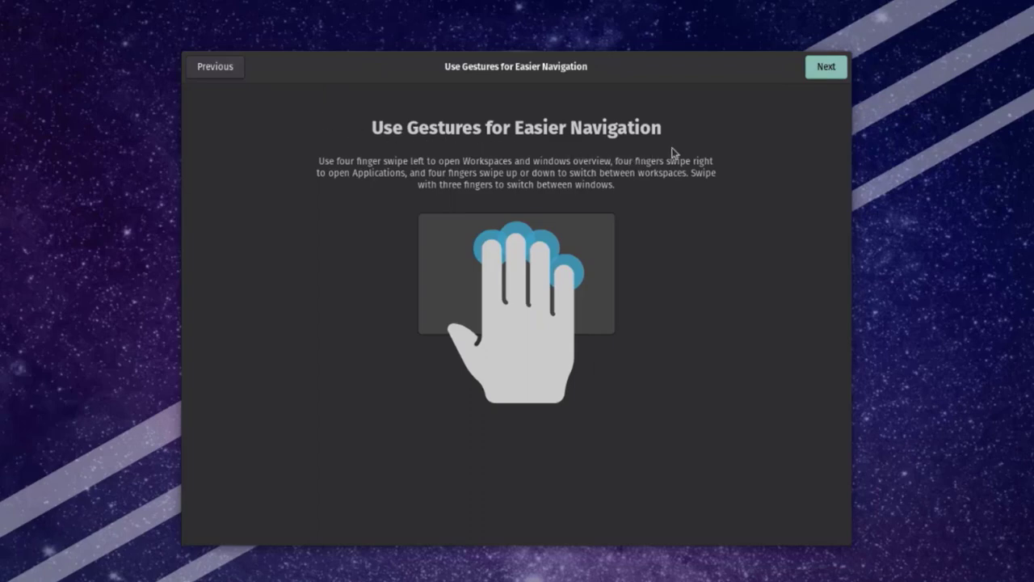
click(822, 68)
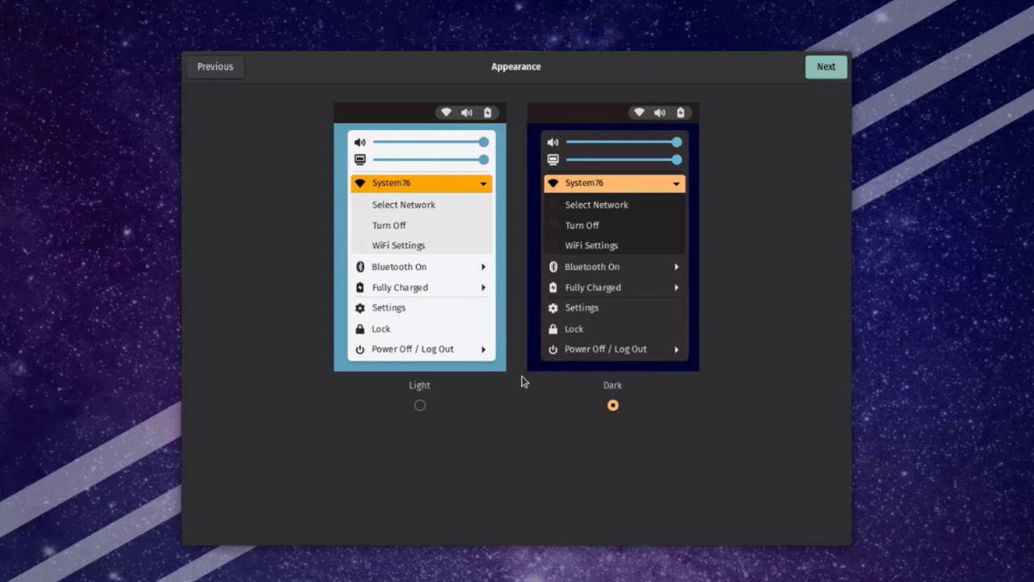
click(417, 404)
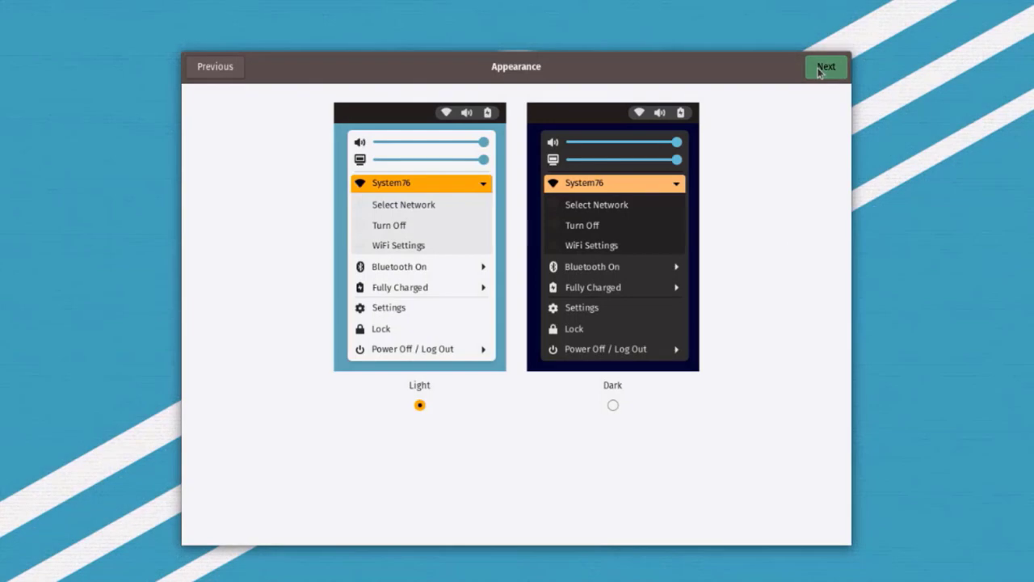
click(820, 68)
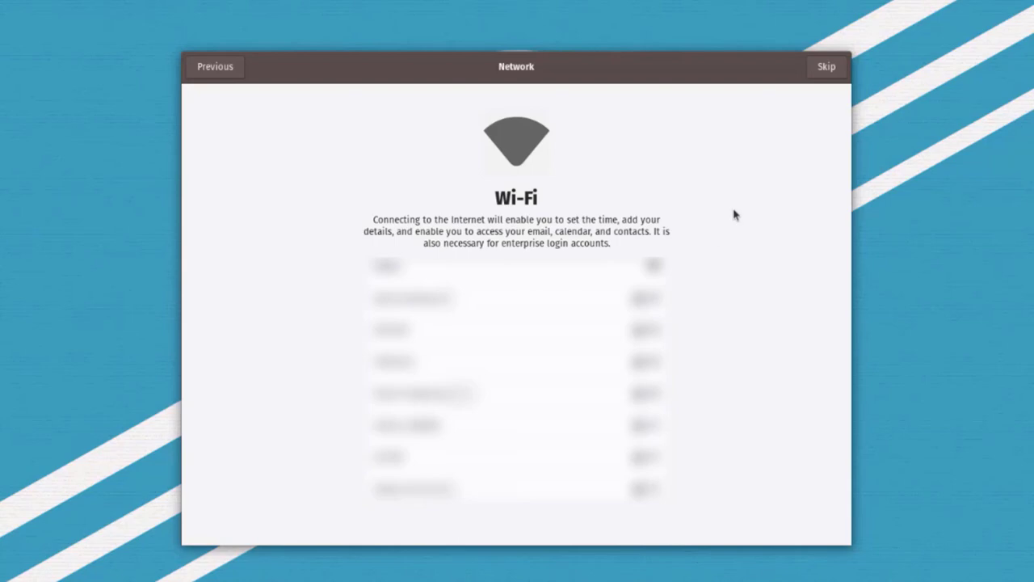
click(820, 69)
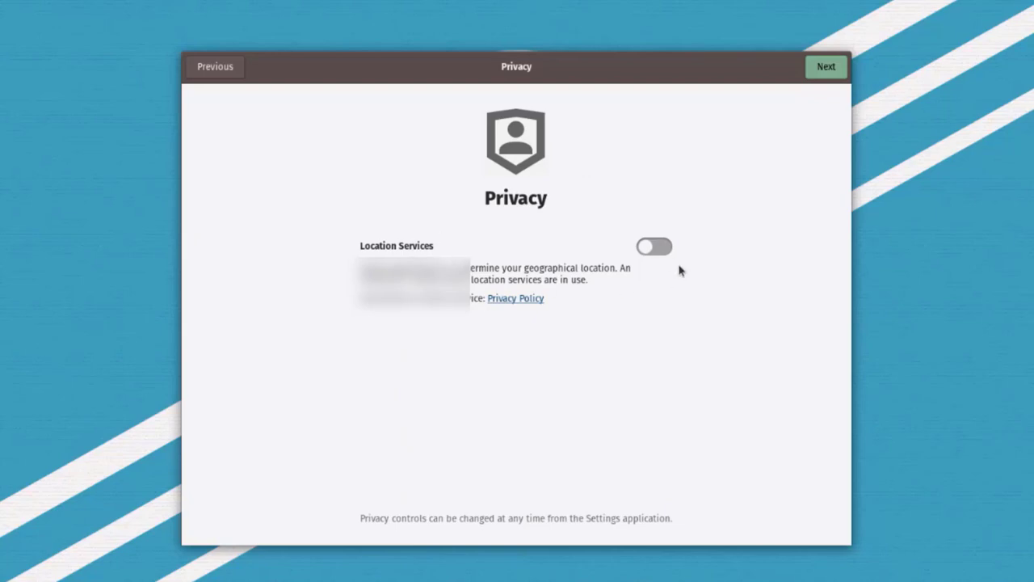
Set the time zone to New York City, Central Park and skip online accounts
click(826, 67)
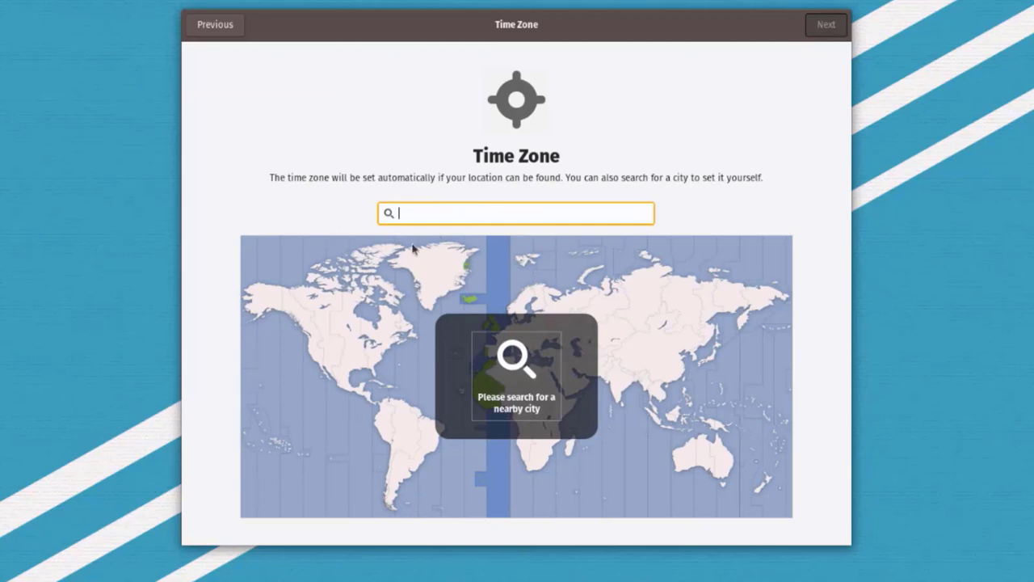
text(new york)
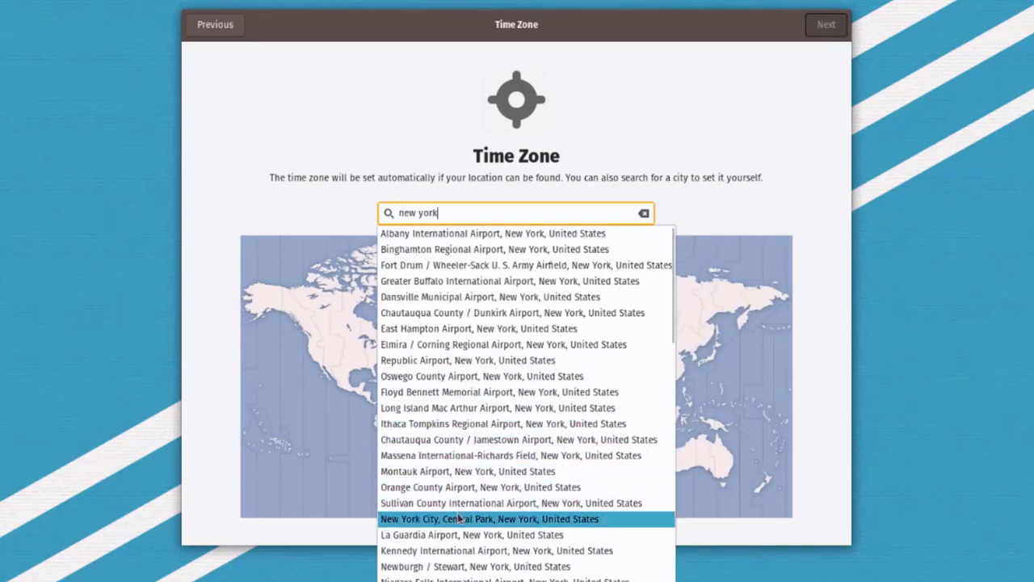
click(459, 518)
click(826, 24)
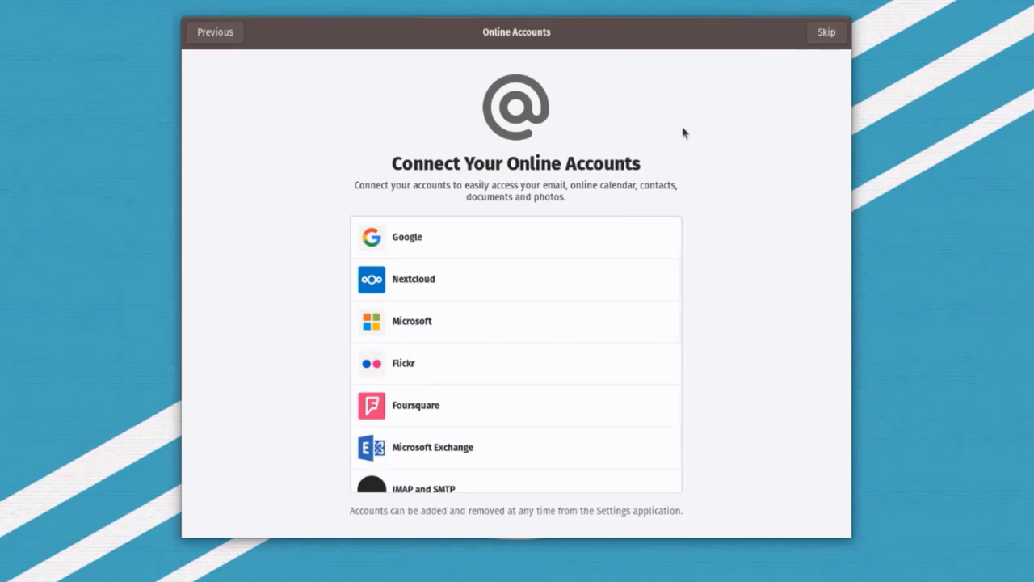
click(826, 34)
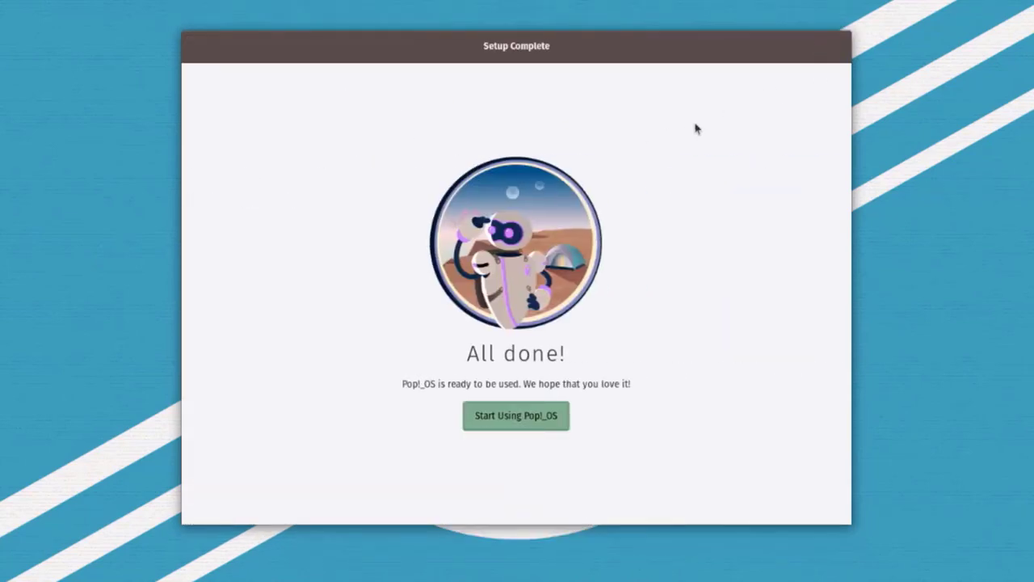
Finish setup and open, then dismiss, the launcher search
click(516, 417)
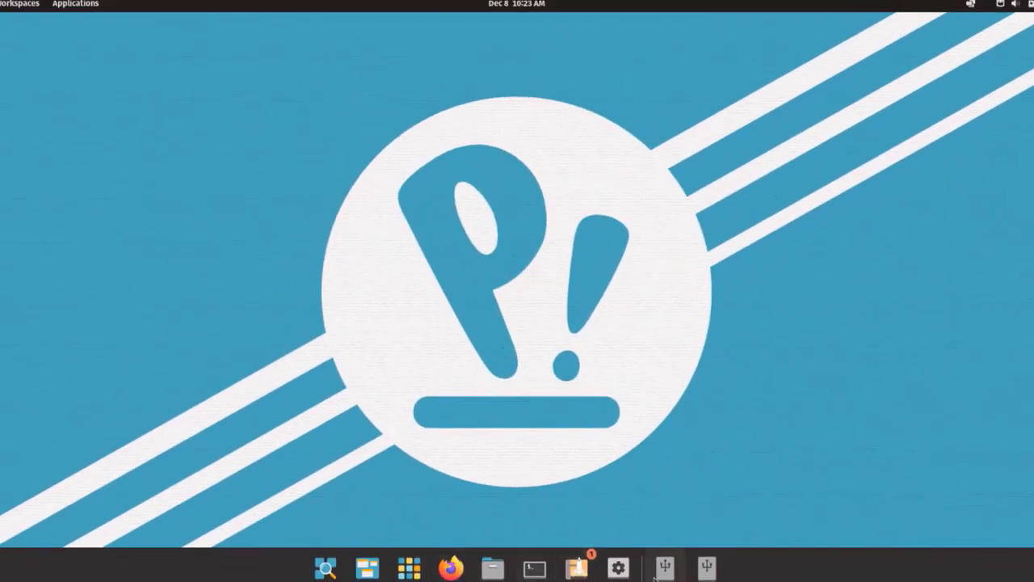
click(326, 569)
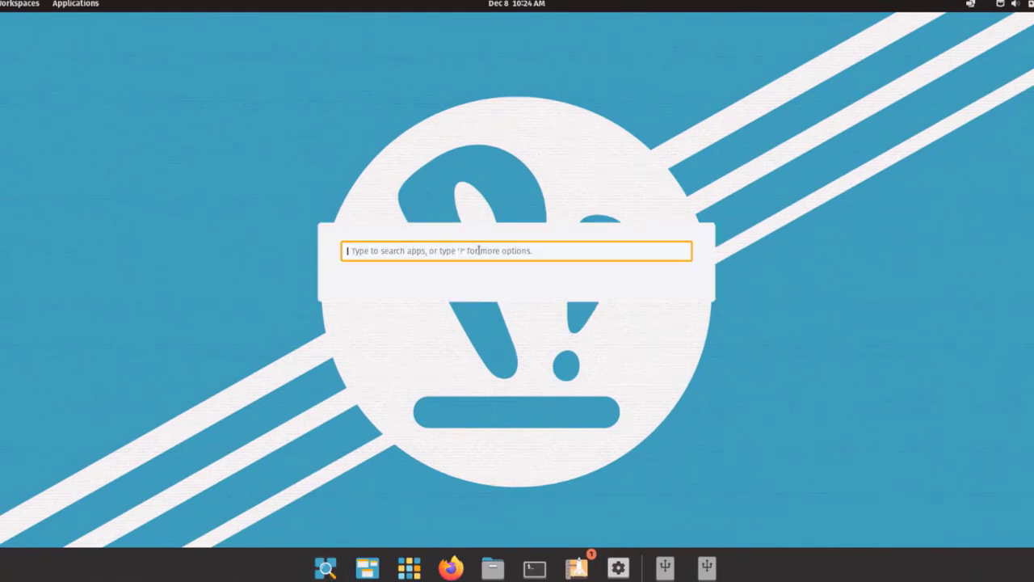
key(Escape)
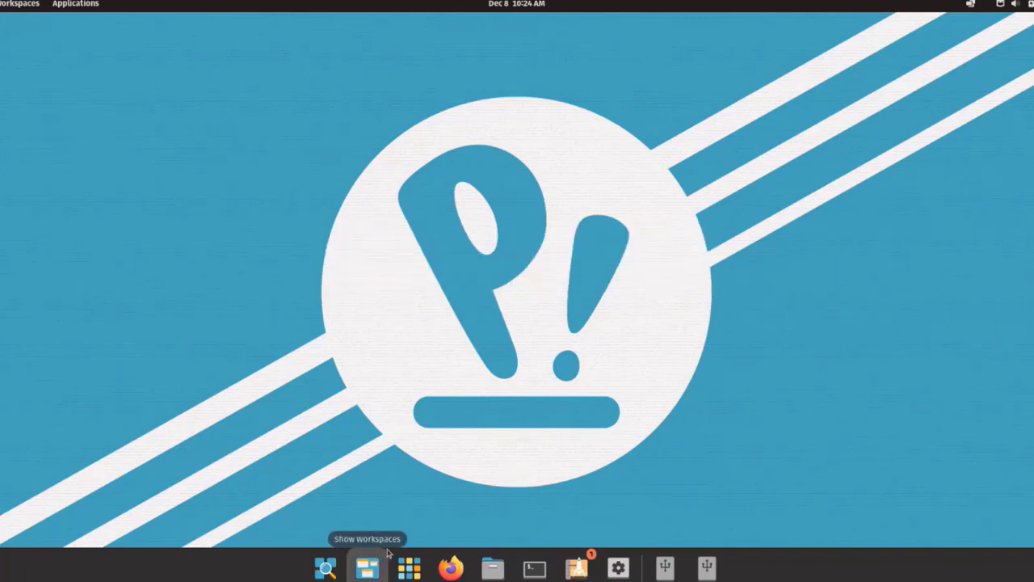
Peek at the workspaces overview, then open the Applications library from the dock
click(374, 573)
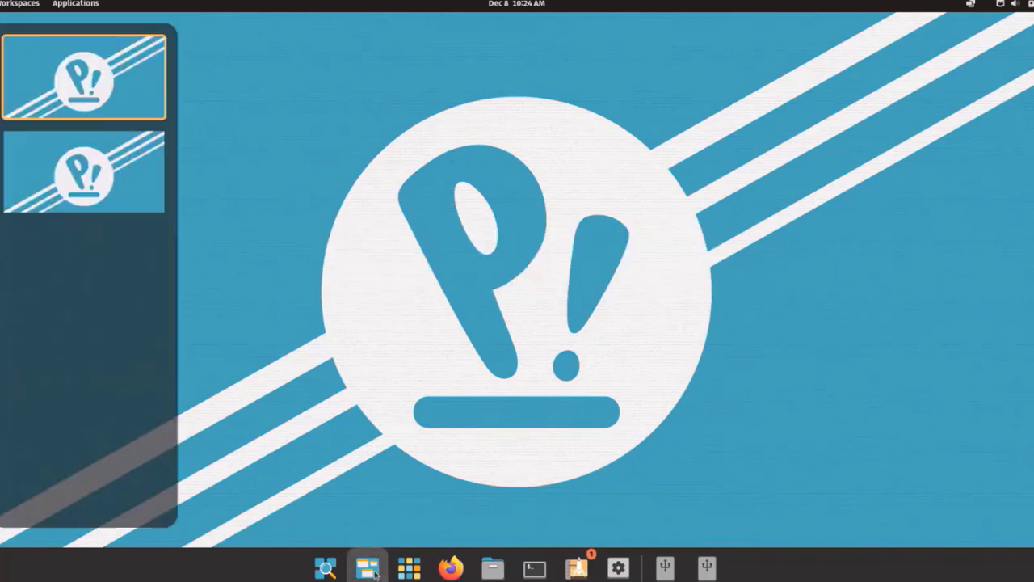
click(72, 117)
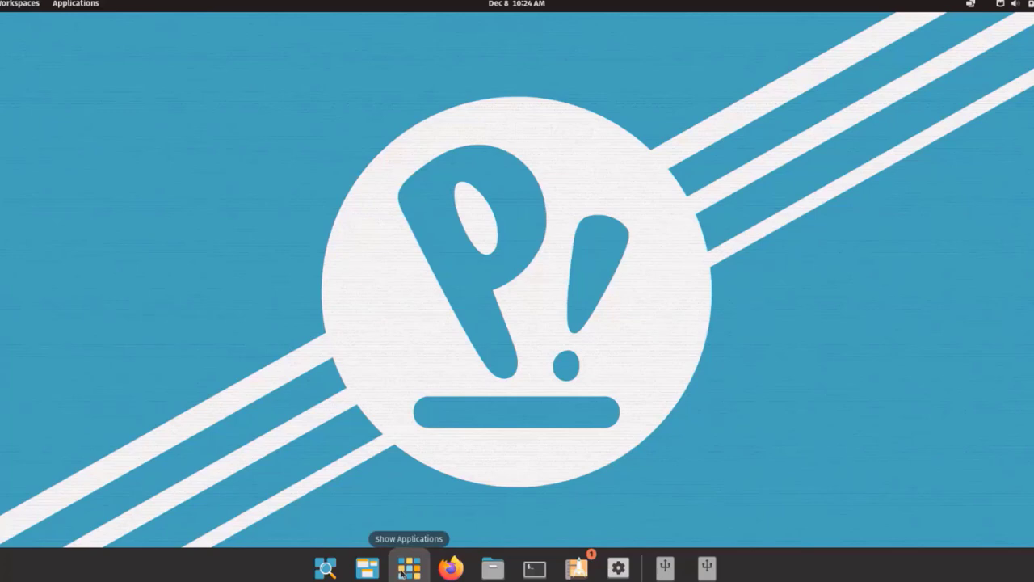
click(410, 570)
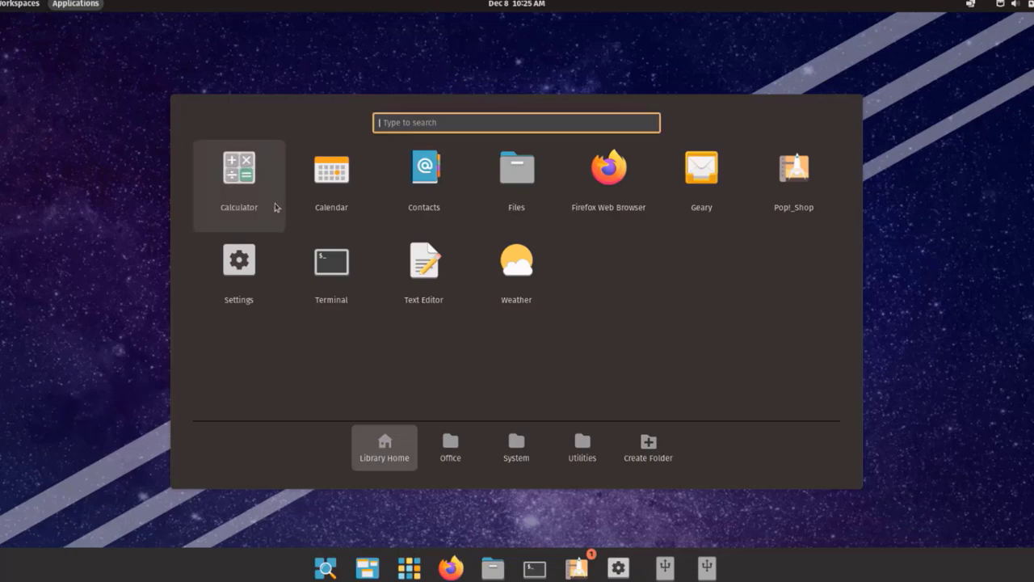
click(240, 178)
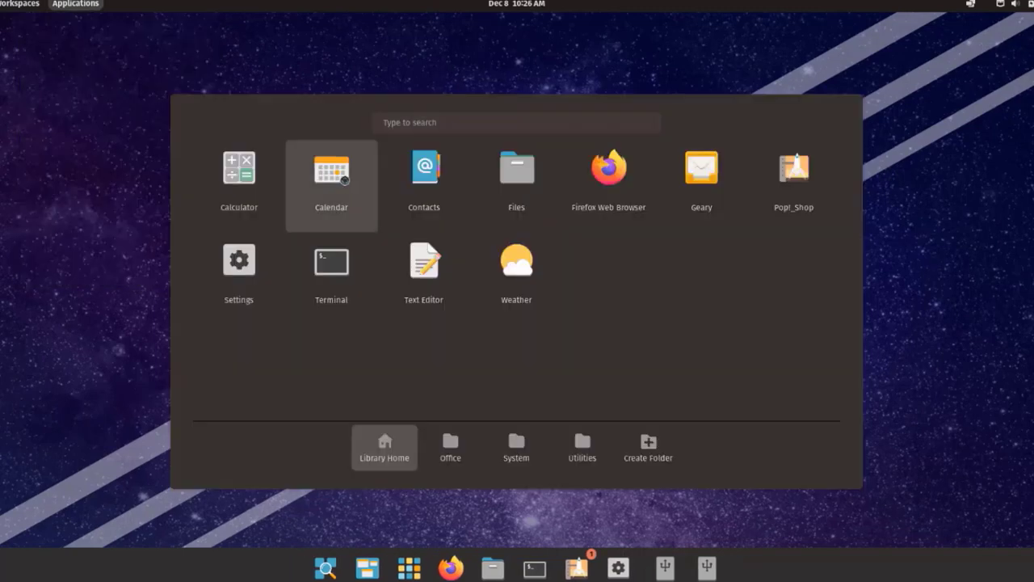
click(341, 182)
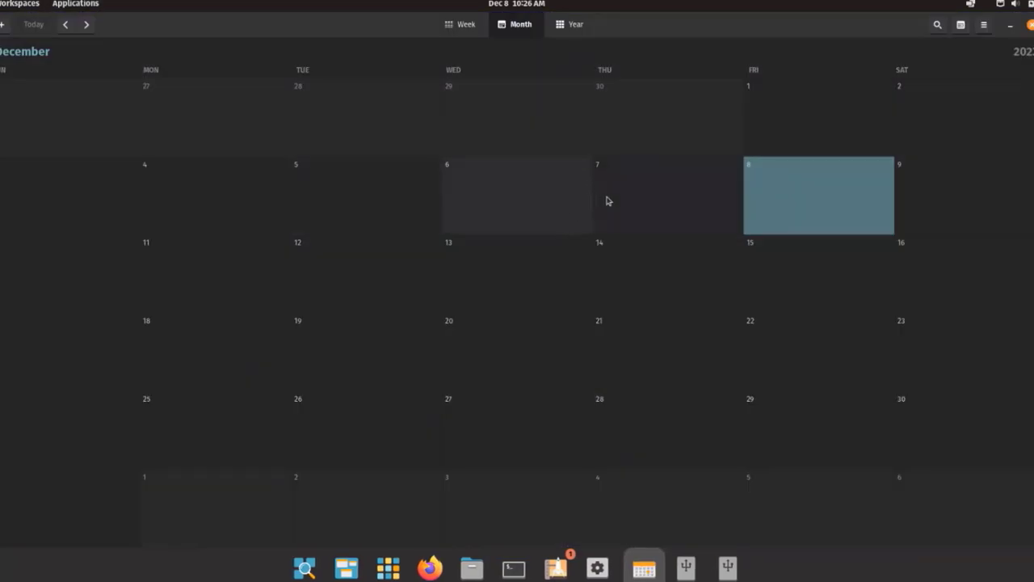
click(463, 24)
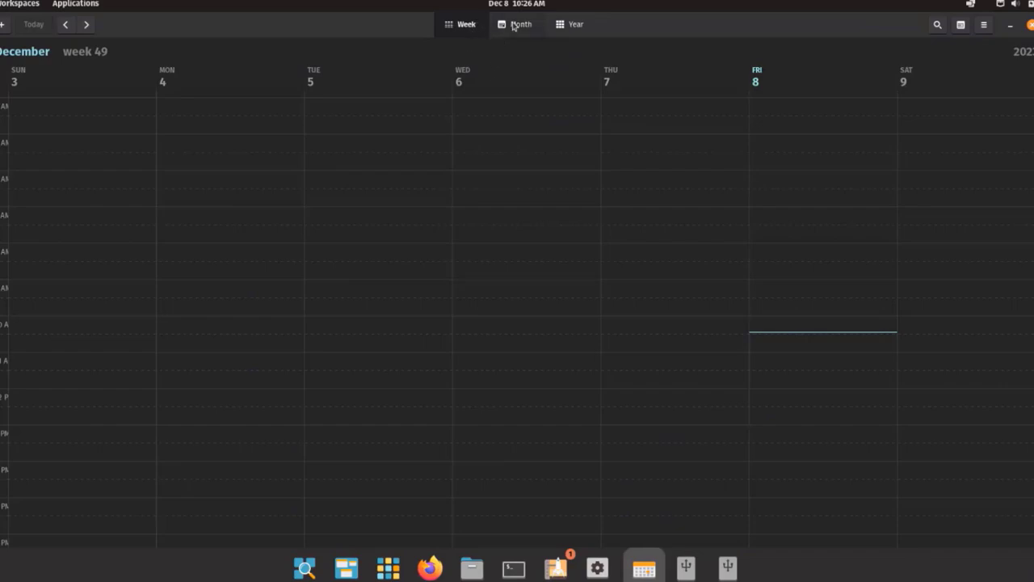
click(514, 25)
click(586, 24)
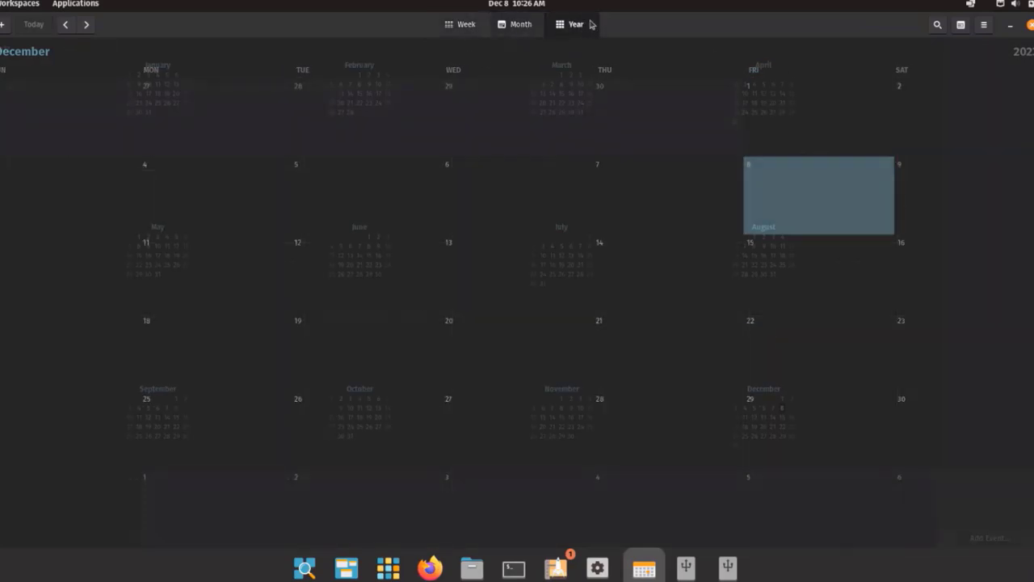
click(1030, 24)
key(super+a)
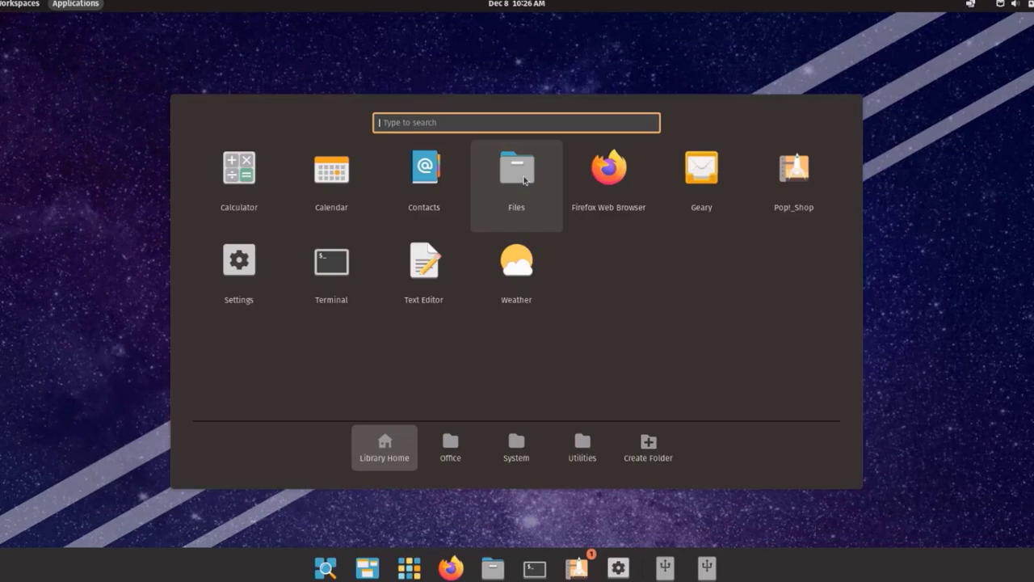
click(517, 174)
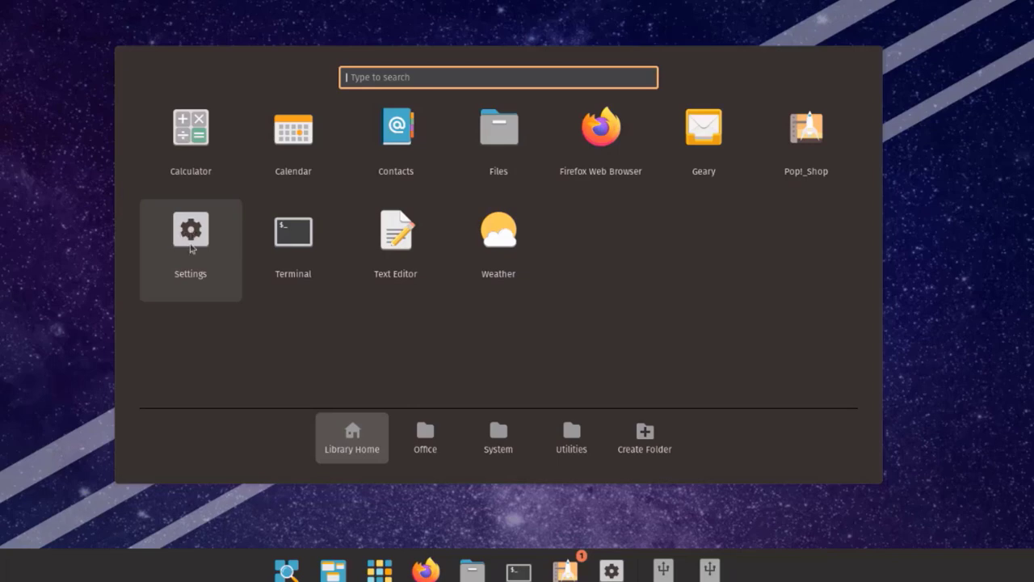
Open Settings and scroll through Desktop Options' Super key, hot corner and top bar settings
click(191, 248)
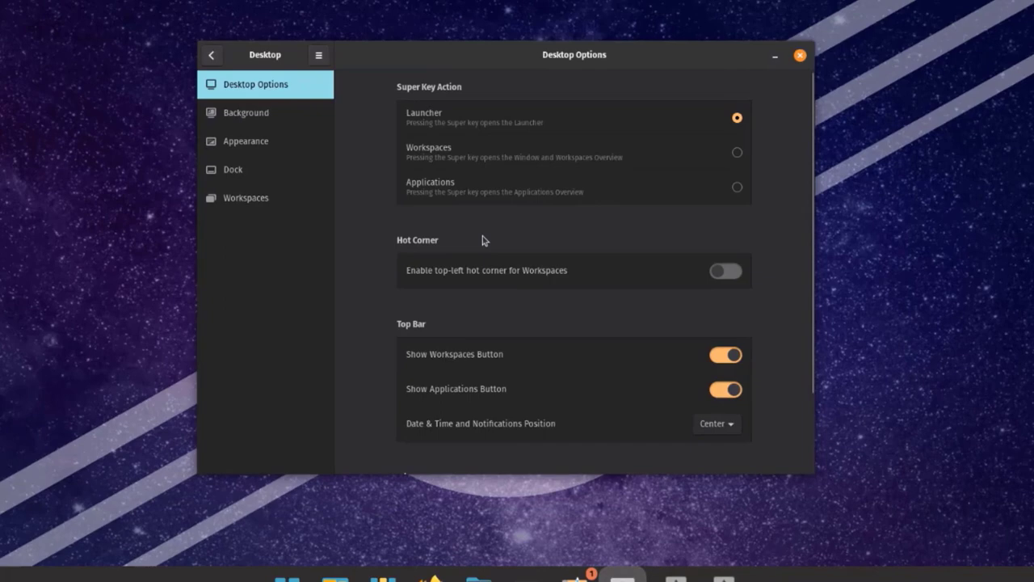
scroll(475, 271, down, 3)
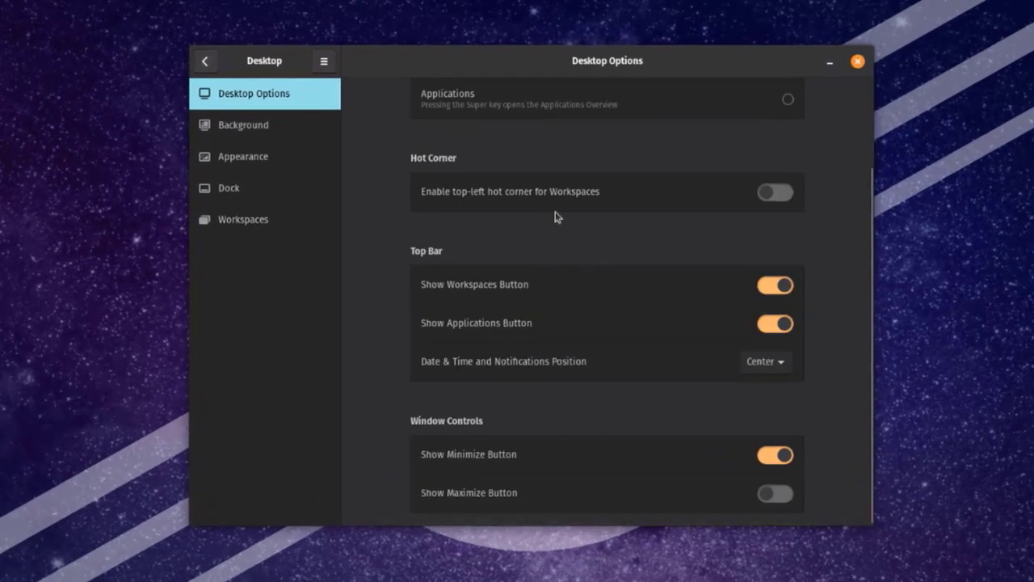
scroll(866, 404, up, 1)
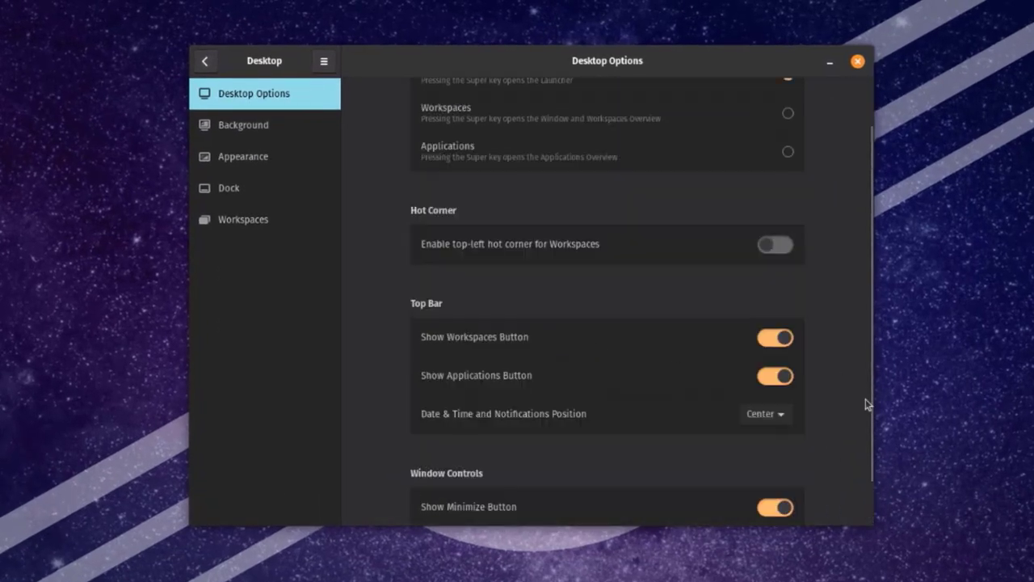
scroll(865, 398, down, 1)
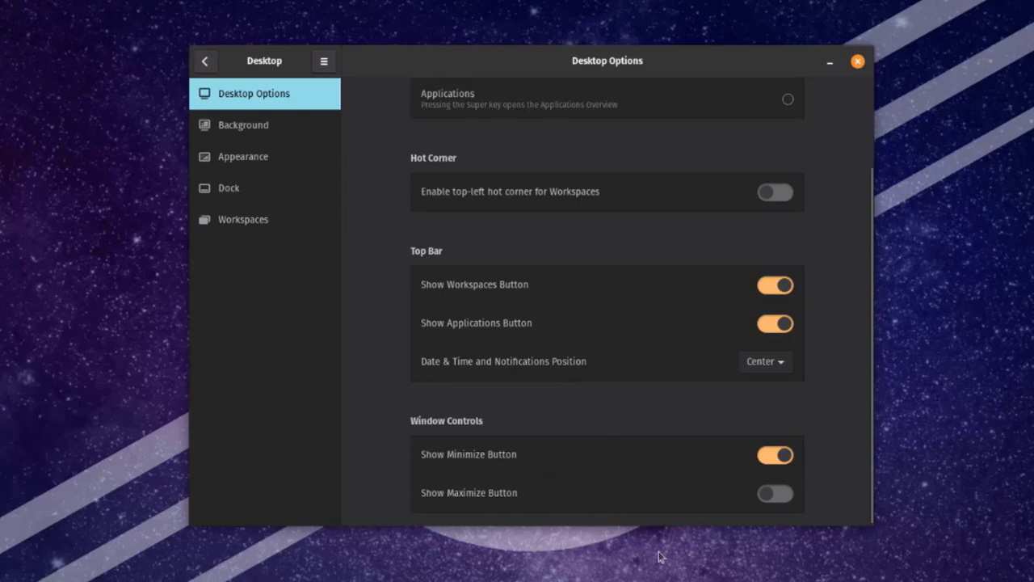
Set the desert dunes wallpaper, glance at Appearance's Light/Dark options, then open the Dock page
click(243, 130)
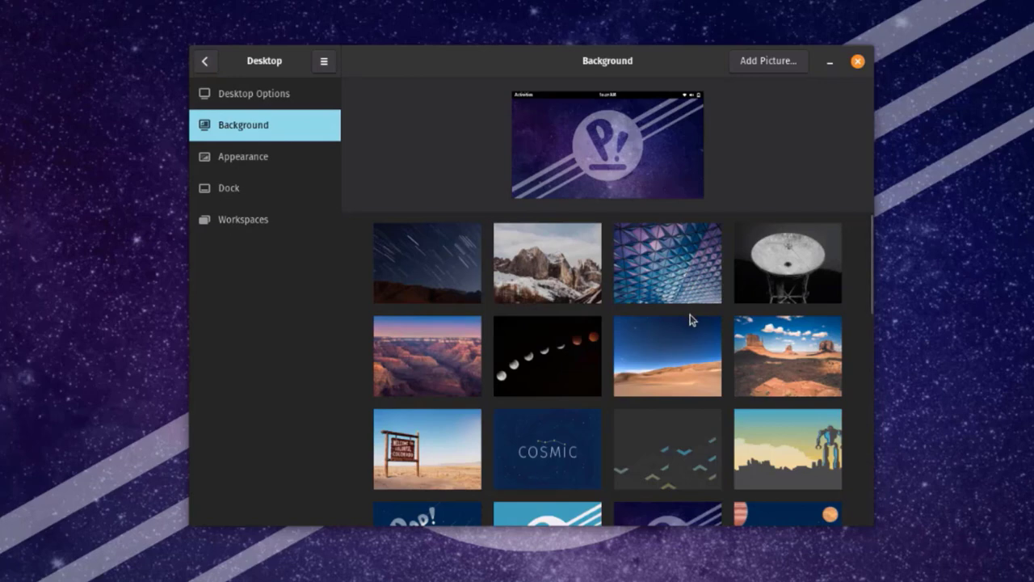
click(678, 349)
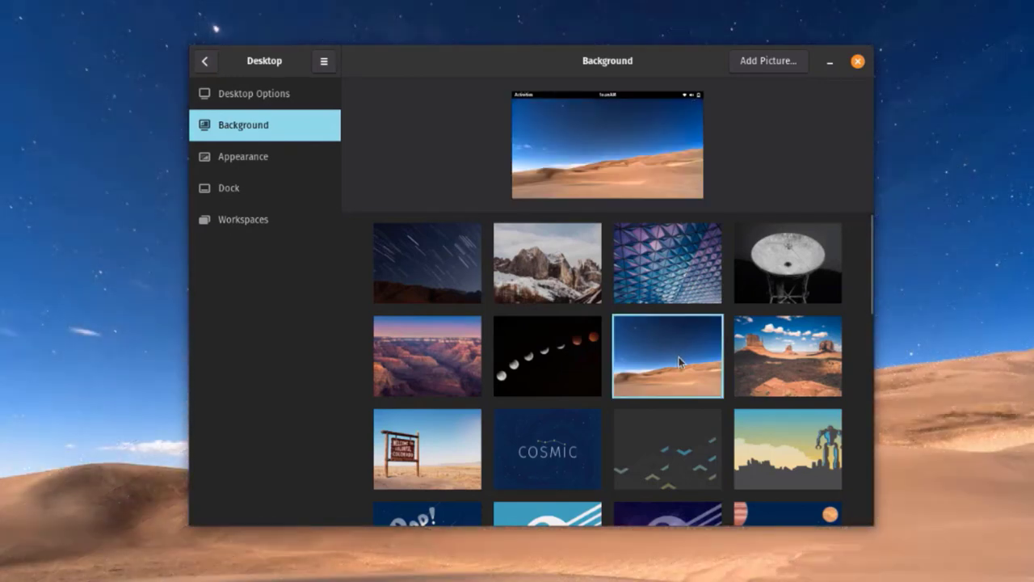
click(219, 165)
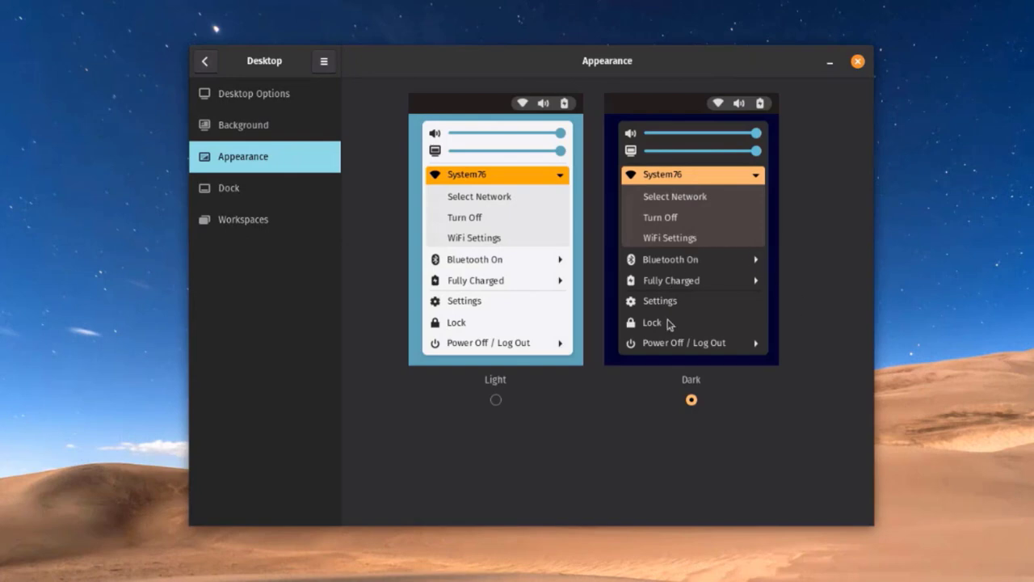
click(240, 191)
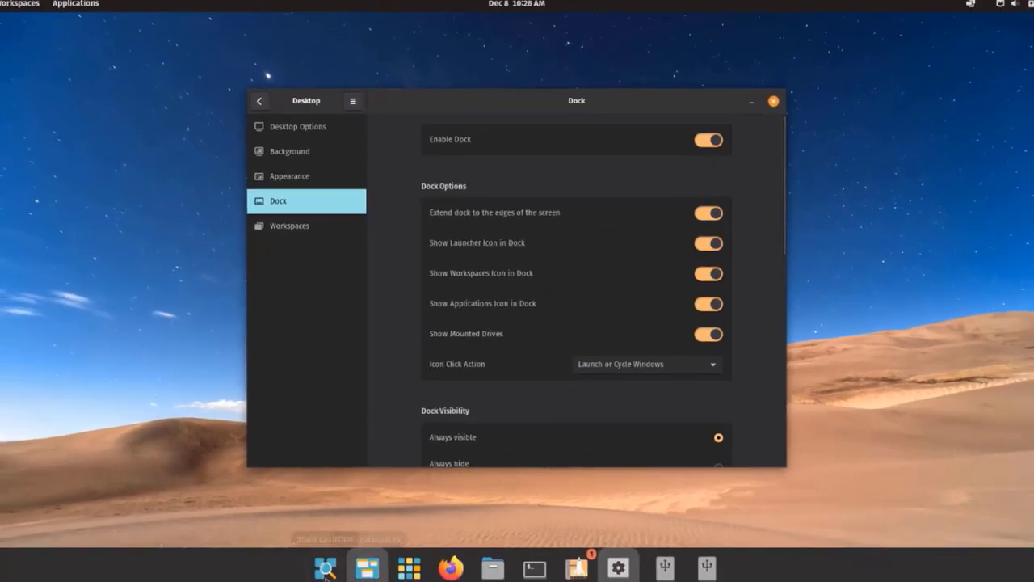
Hide the launcher icon in the dock, and toggle Show Mounted Drives off and back on
click(709, 242)
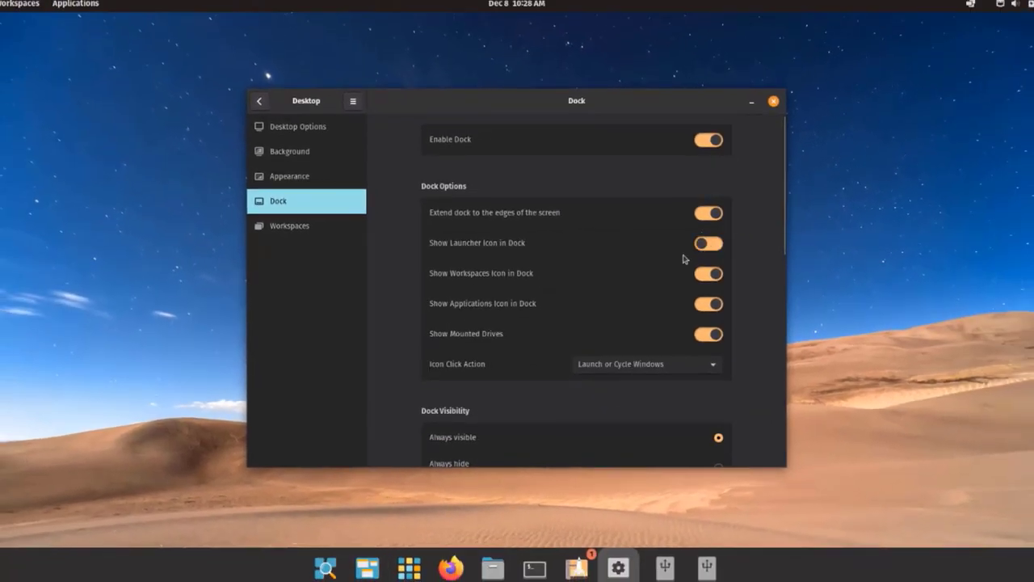
scroll(388, 234, down, 2)
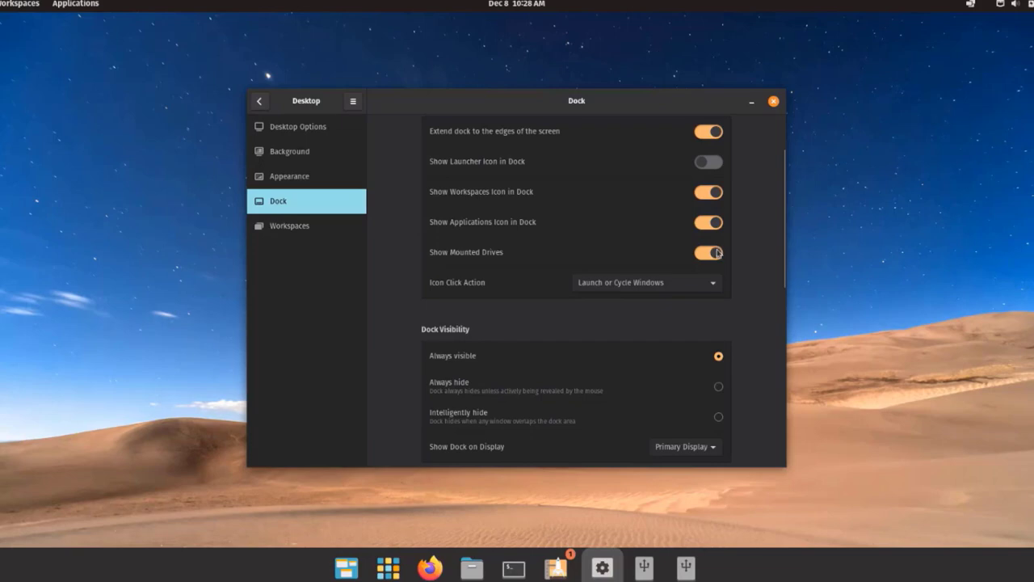
click(705, 254)
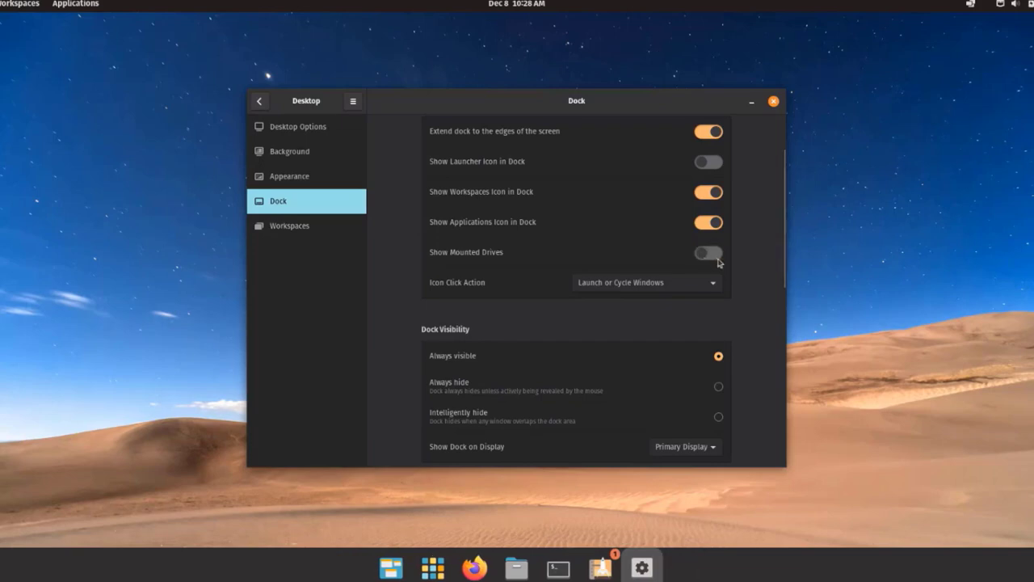
click(717, 257)
Set Show Dock on Display to All Displays
scroll(523, 338, down, 1)
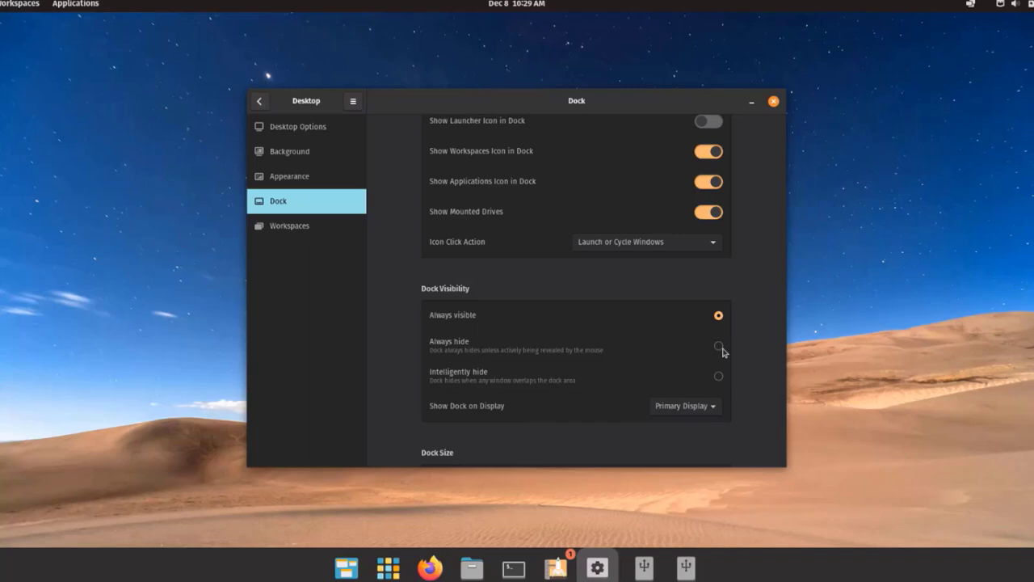
scroll(691, 382, down, 2)
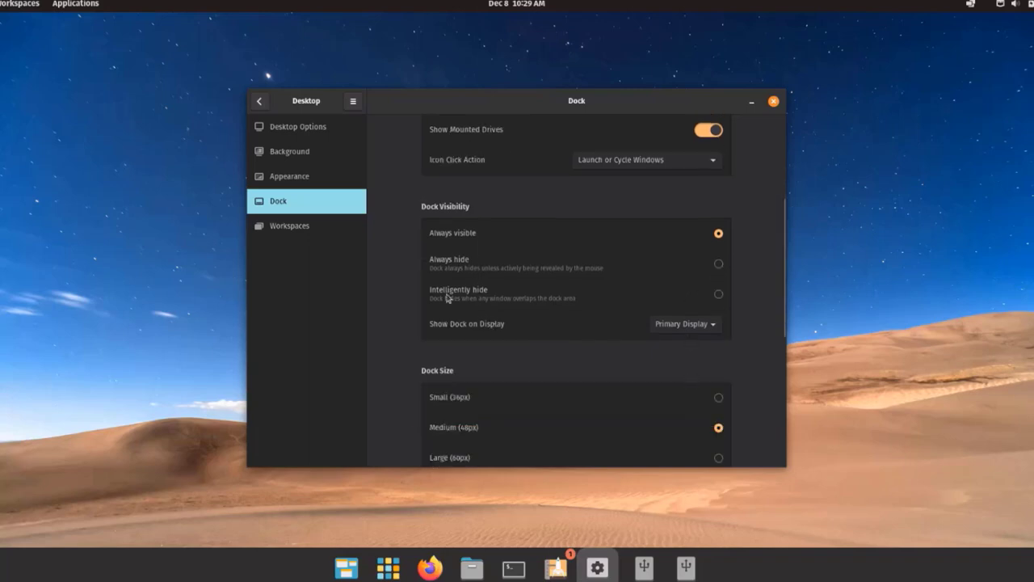
click(710, 324)
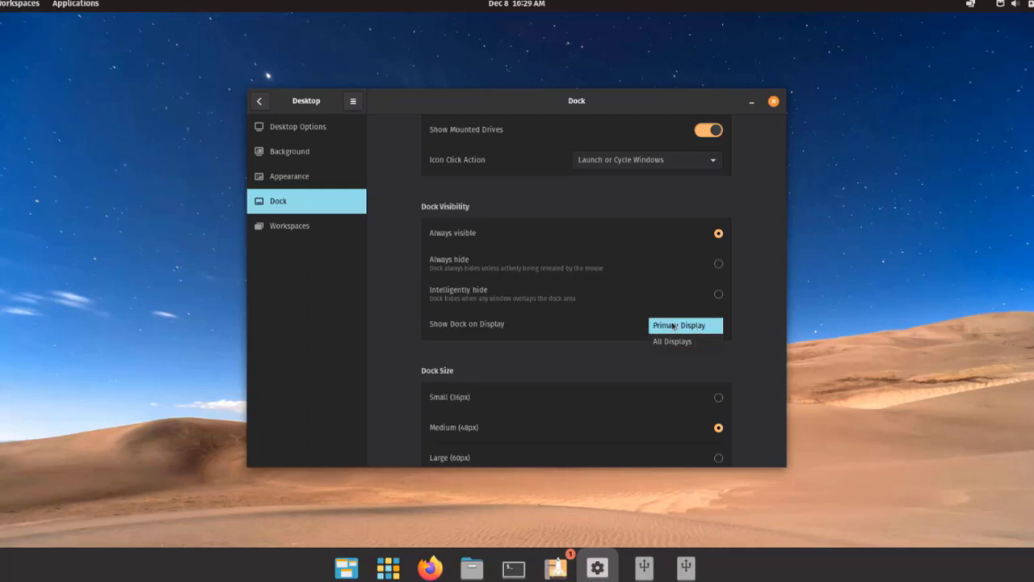
click(673, 340)
scroll(626, 375, down, 2)
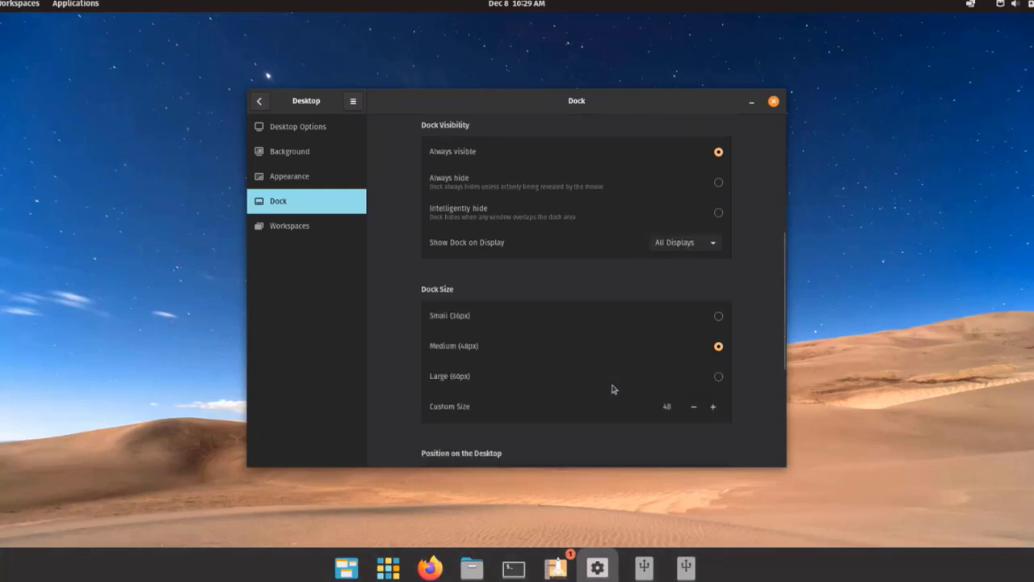
scroll(613, 389, down, 1)
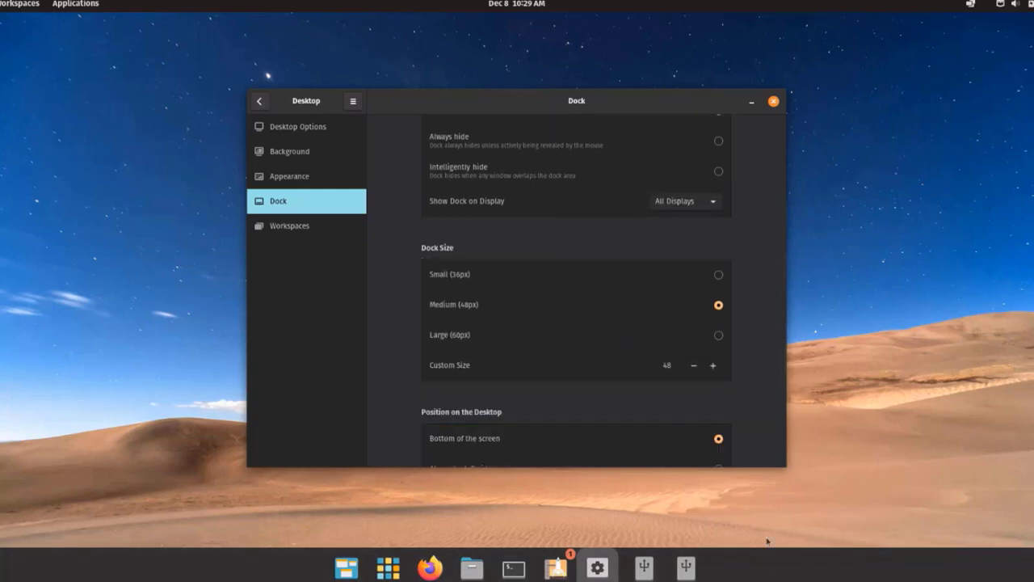
scroll(505, 357, down, 3)
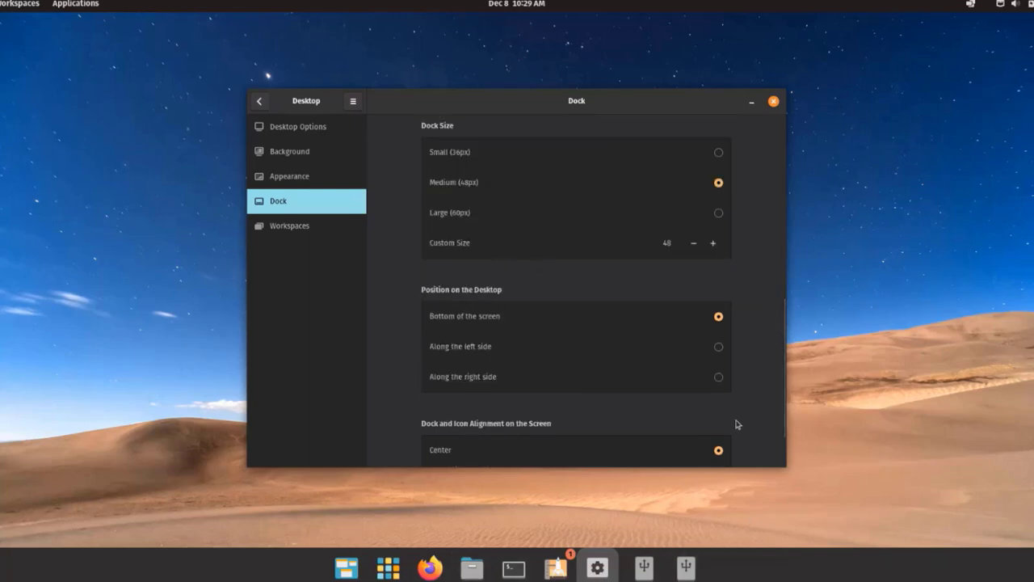
Try the left and right screen edges for the dock, then settle on Bottom of the screen
click(719, 347)
click(718, 374)
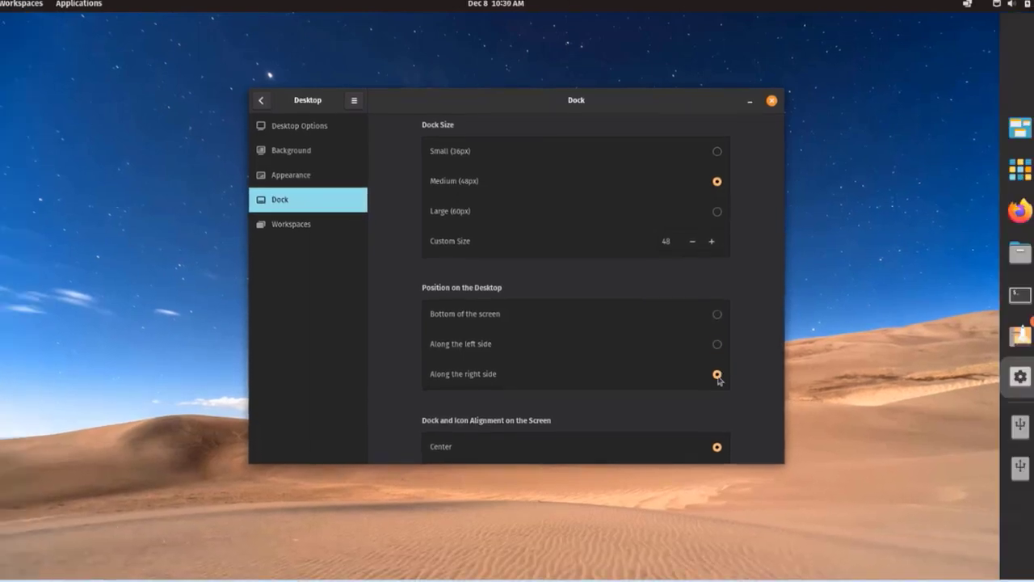
click(718, 315)
Try the Start, End and Center alignments for the dock icons
scroll(652, 350, down, 2)
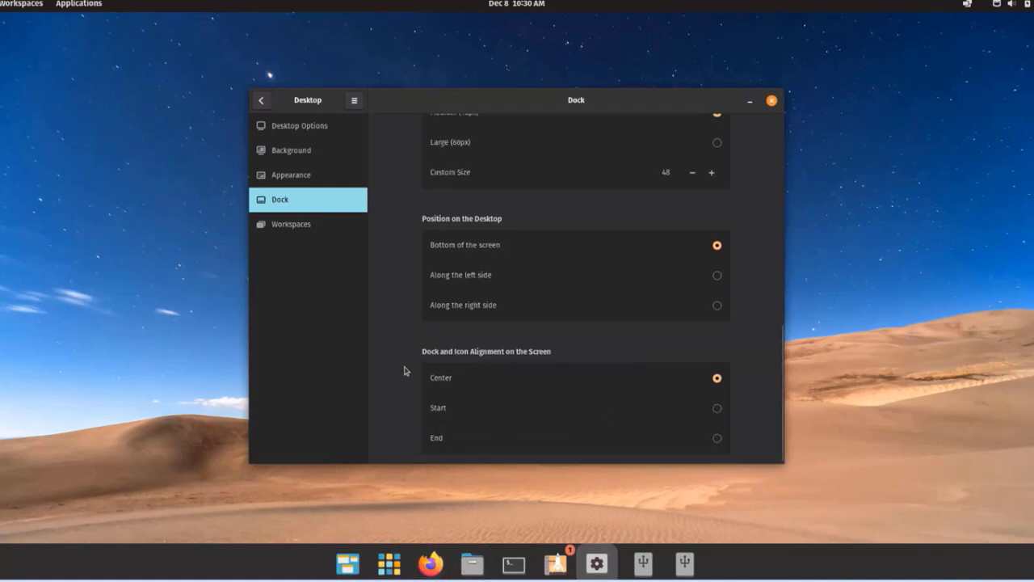
click(717, 408)
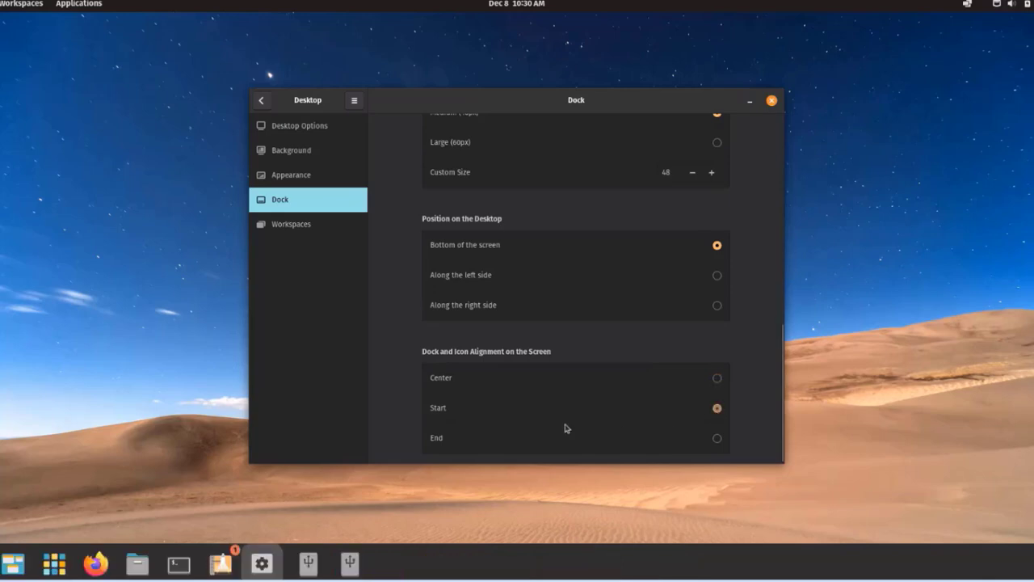
click(716, 439)
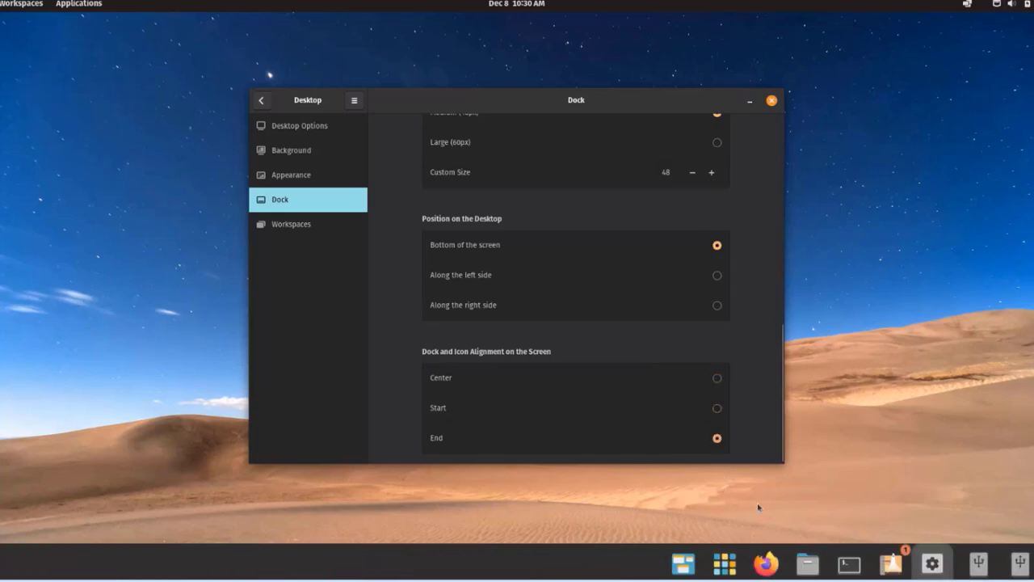
click(717, 378)
click(717, 408)
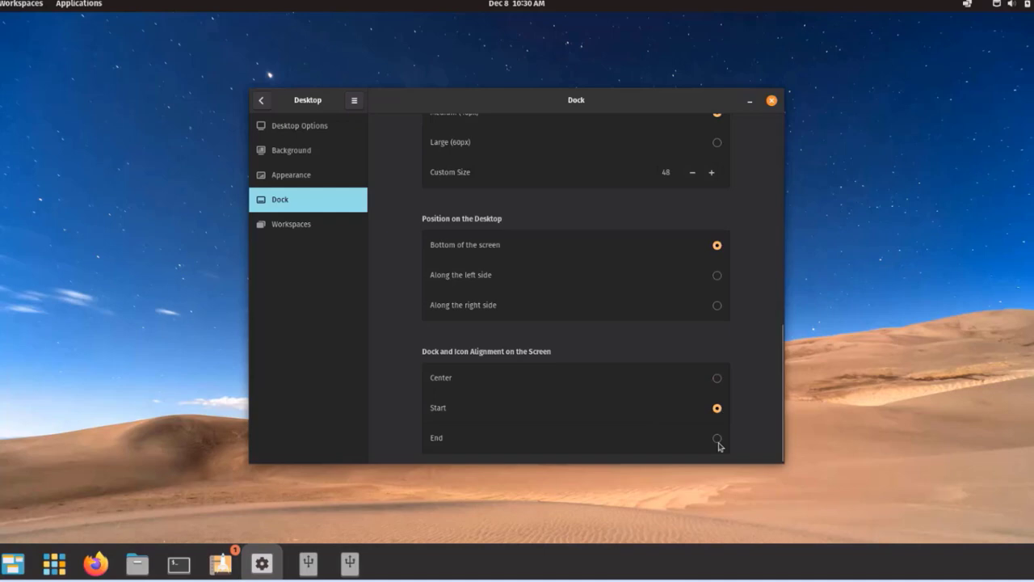
click(717, 439)
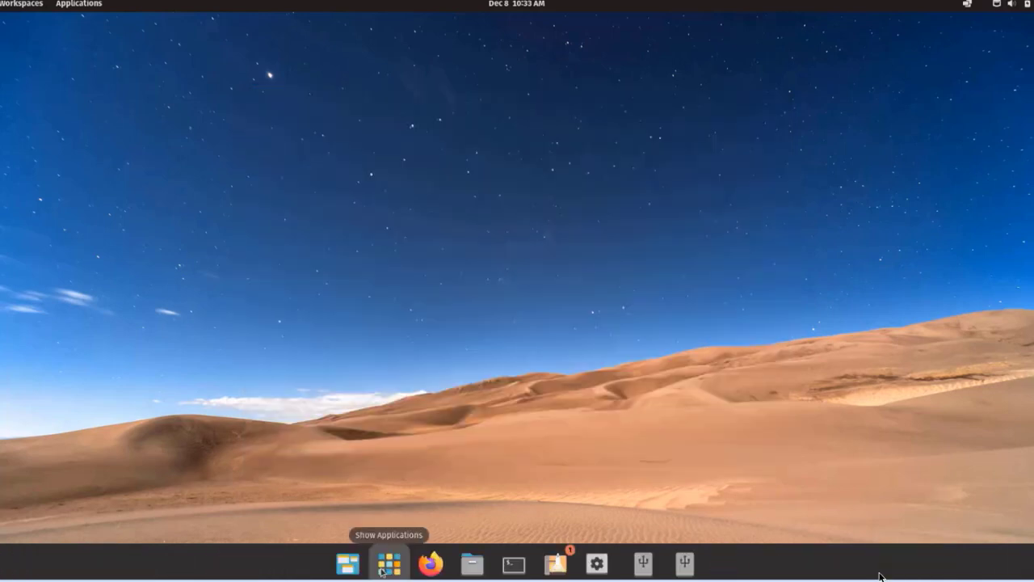
Browse the Office, System and Utilities folders in the application library
click(382, 570)
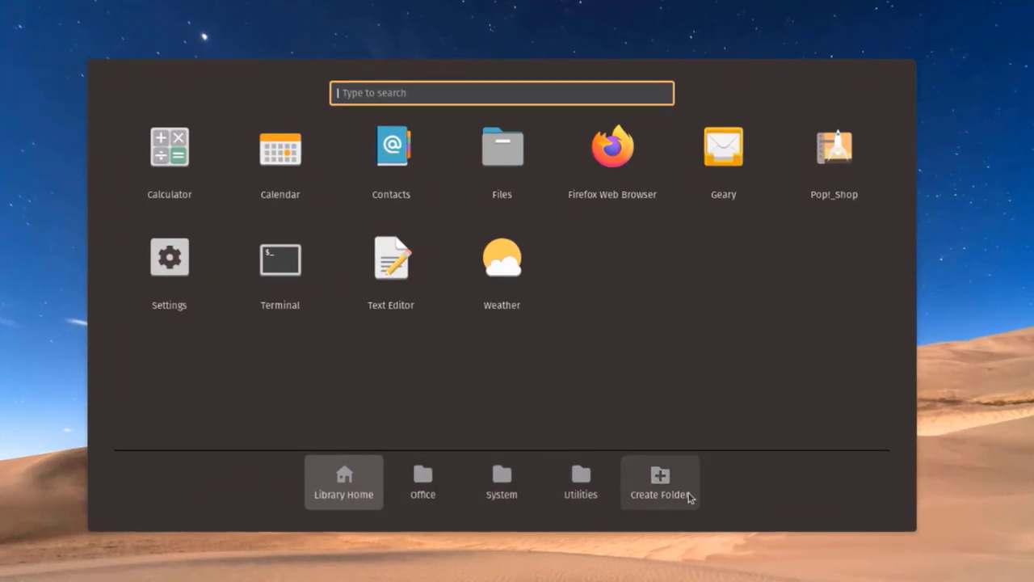
click(434, 480)
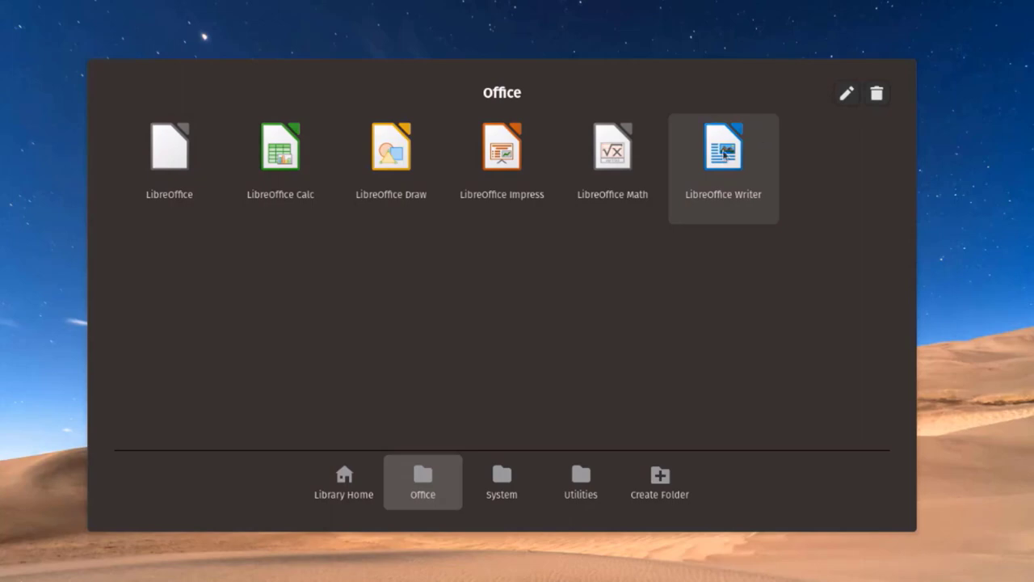
click(724, 152)
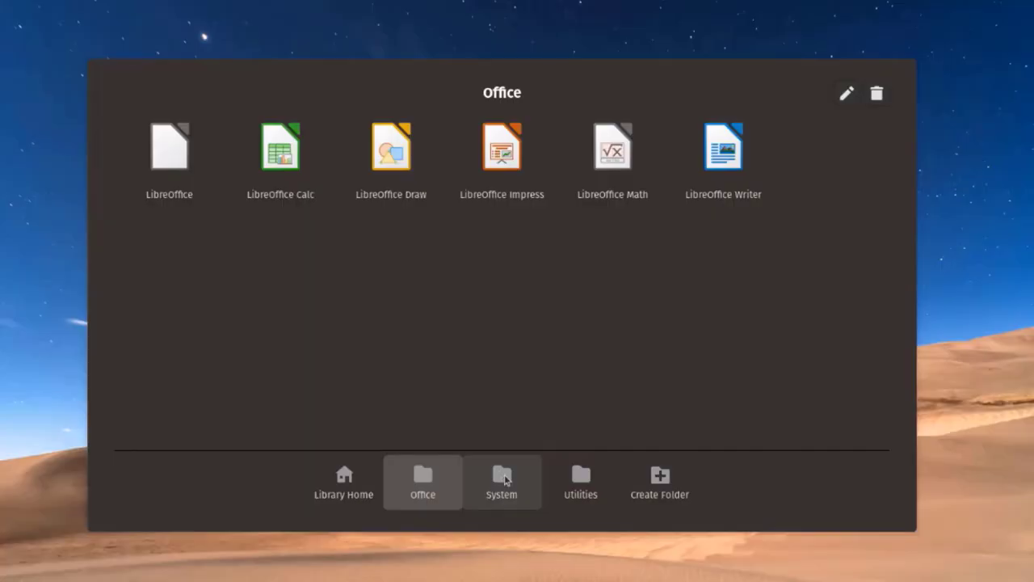
click(501, 481)
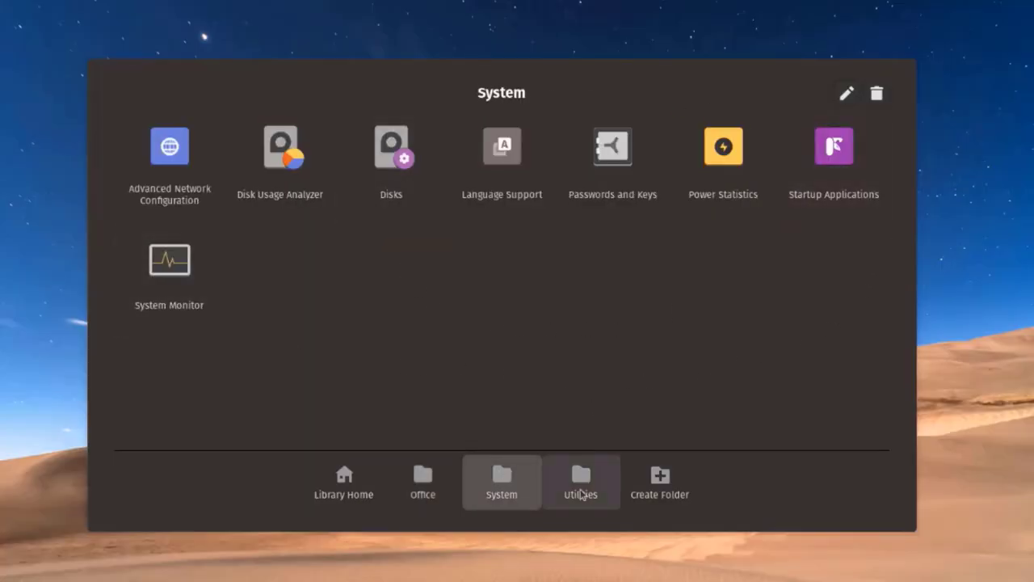
click(580, 489)
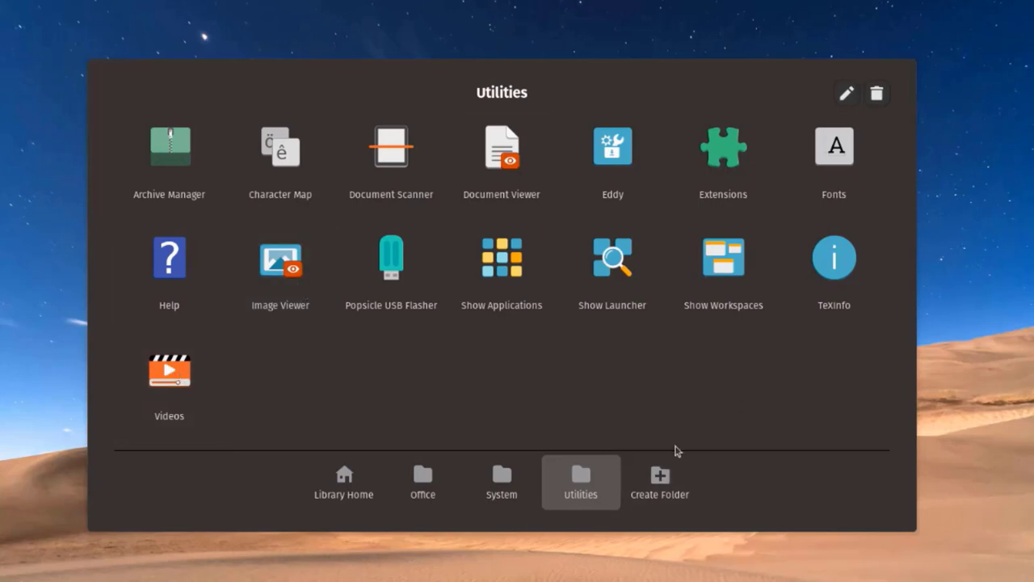
Create a new app library folder named folder1
click(663, 479)
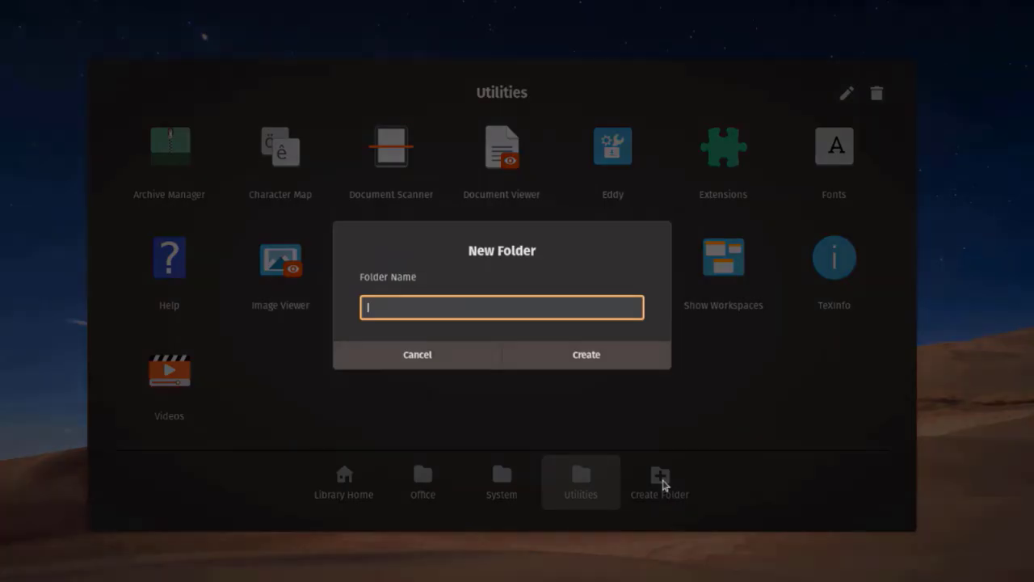
text(folder1)
click(530, 358)
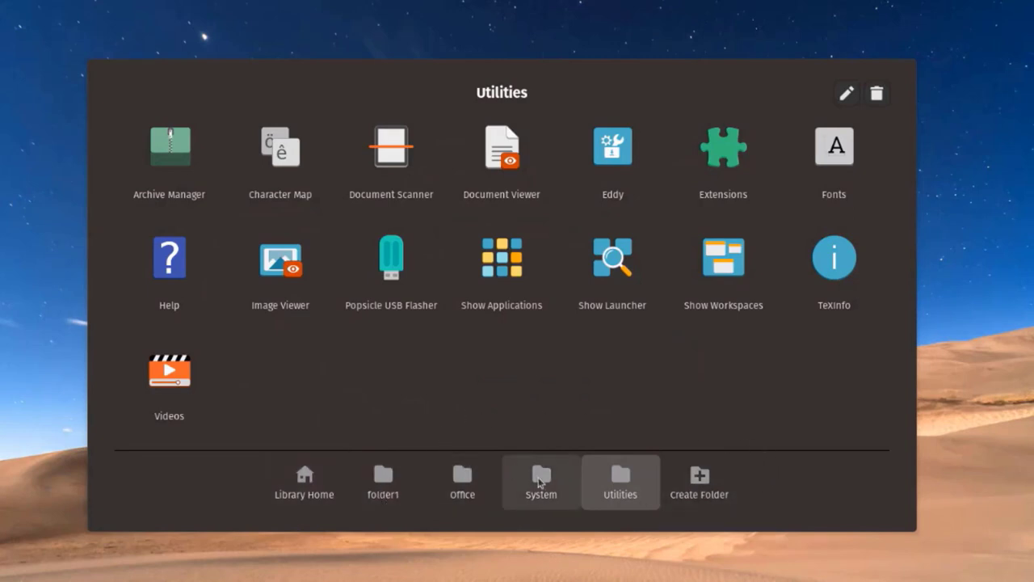
Open Rename and Delete on the System folder, cancelling both without changes
click(540, 481)
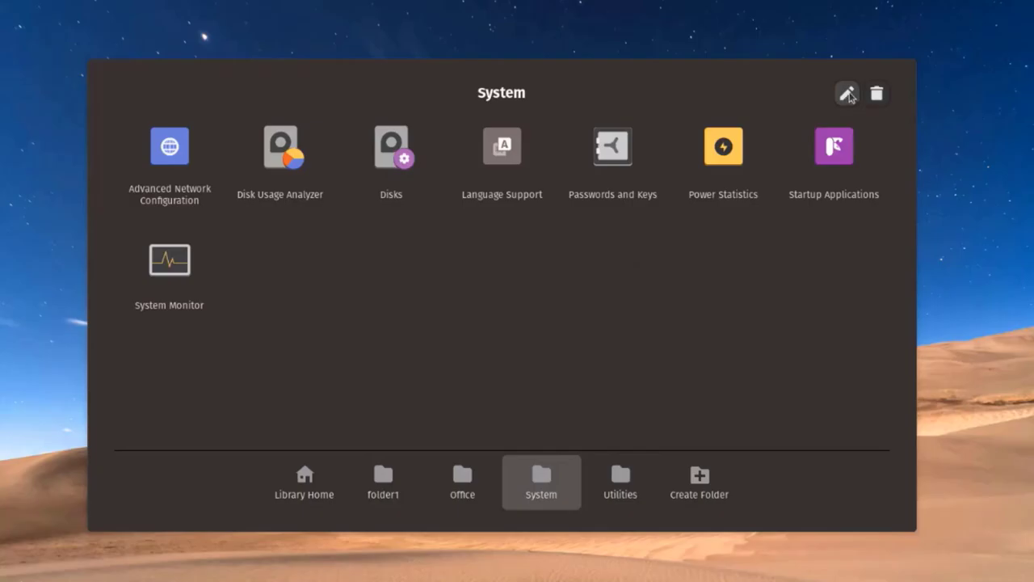
click(846, 93)
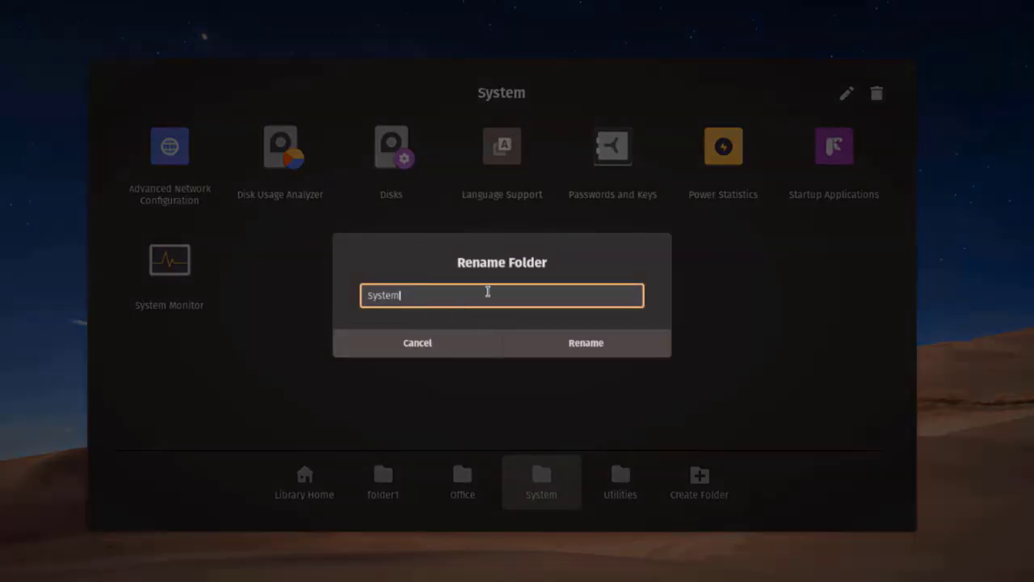
click(483, 340)
click(876, 93)
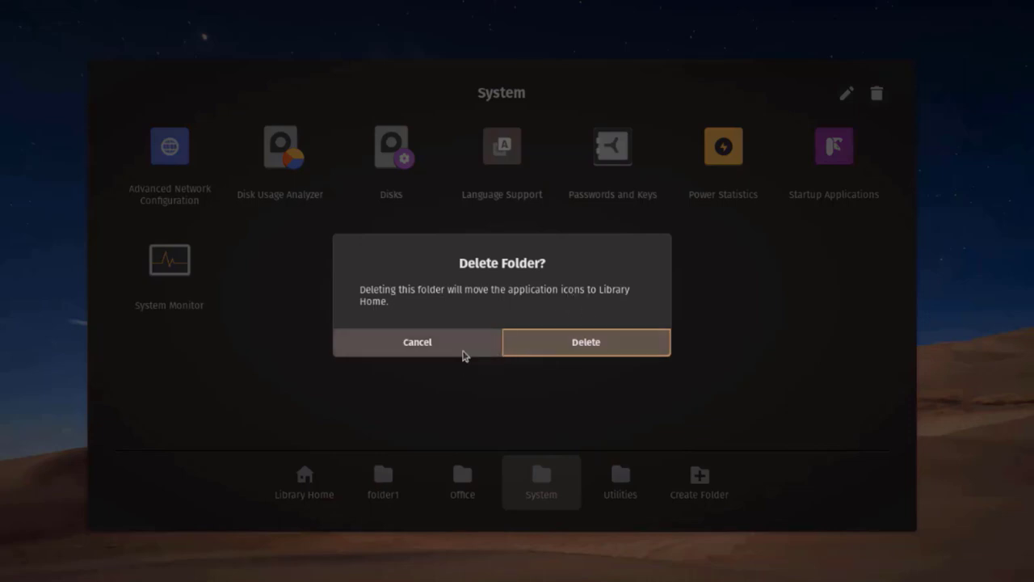
click(464, 356)
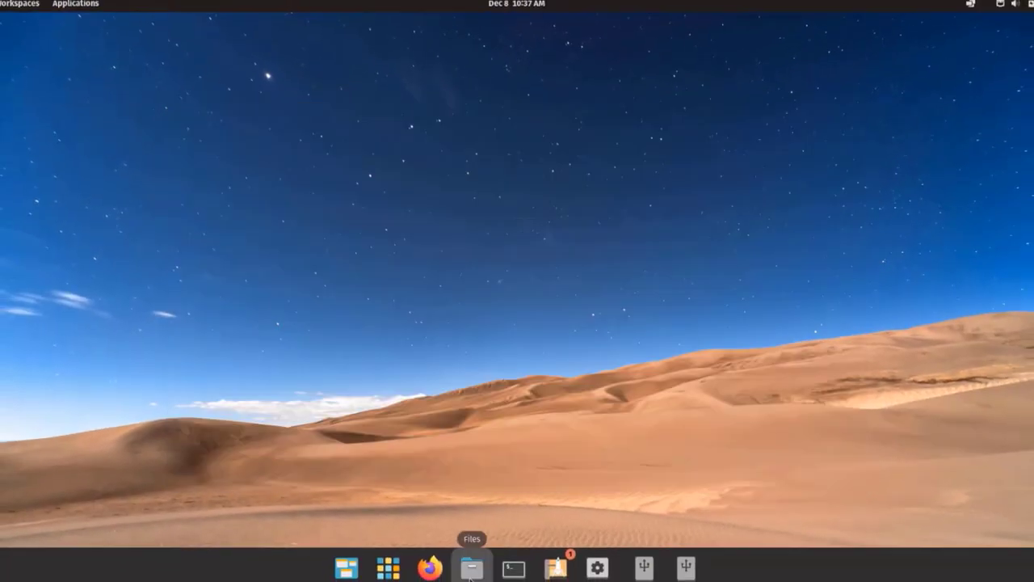
click(470, 569)
drag(376, 103, 675, 164)
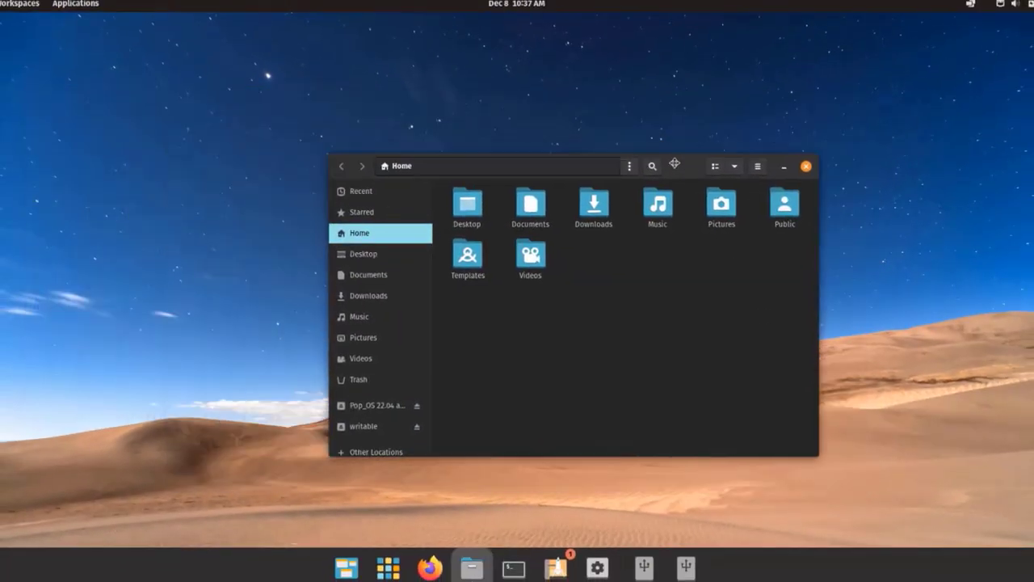
scroll(404, 363, down, 1)
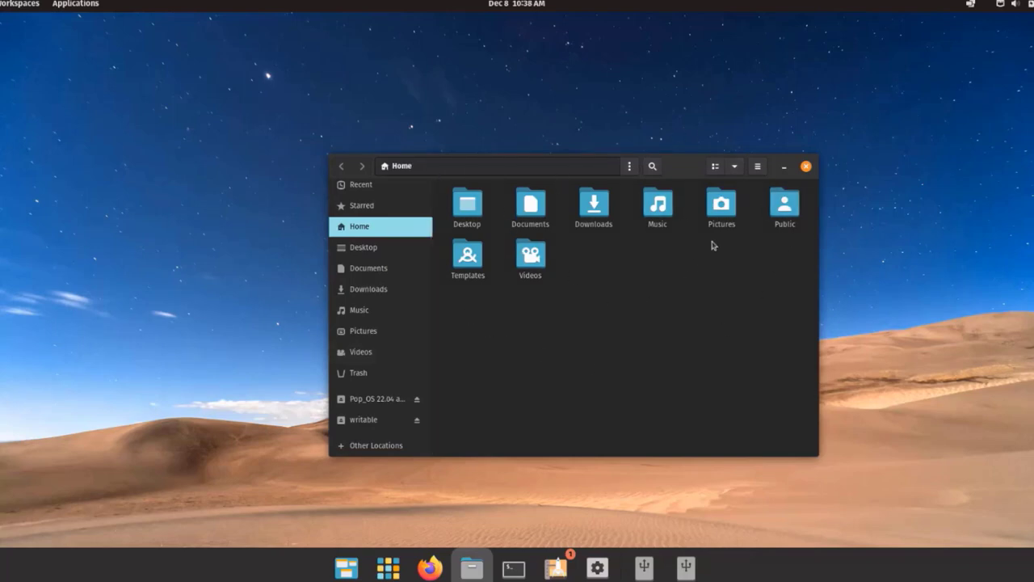
click(806, 166)
Open Settings and move from Bluetooth to the Notifications panel
click(597, 568)
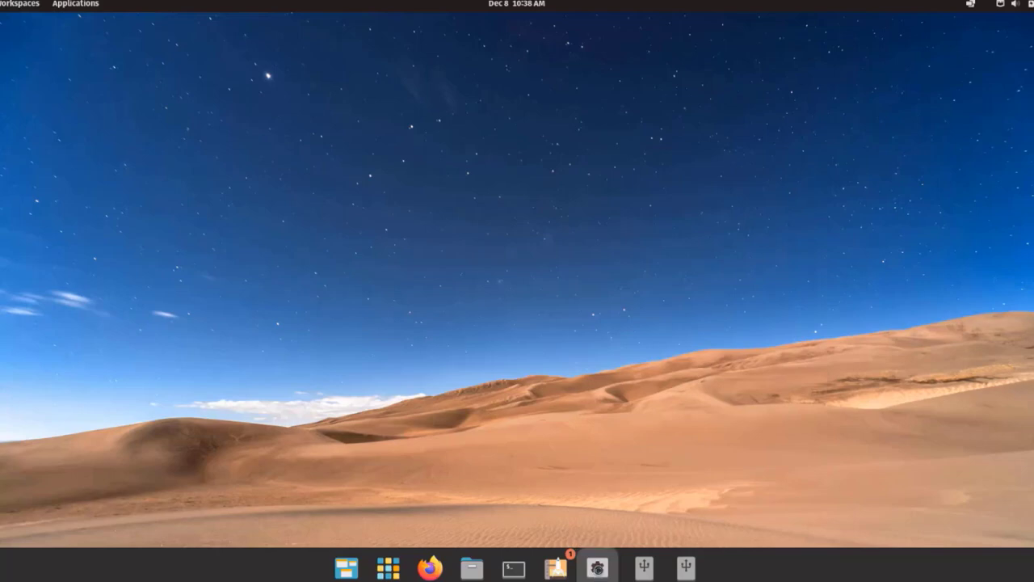
click(321, 226)
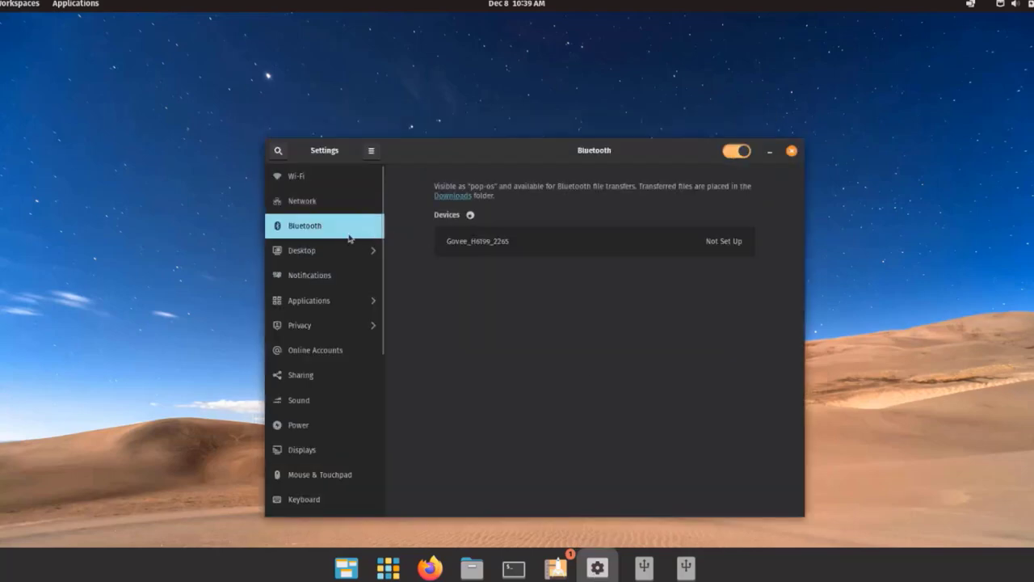
click(313, 276)
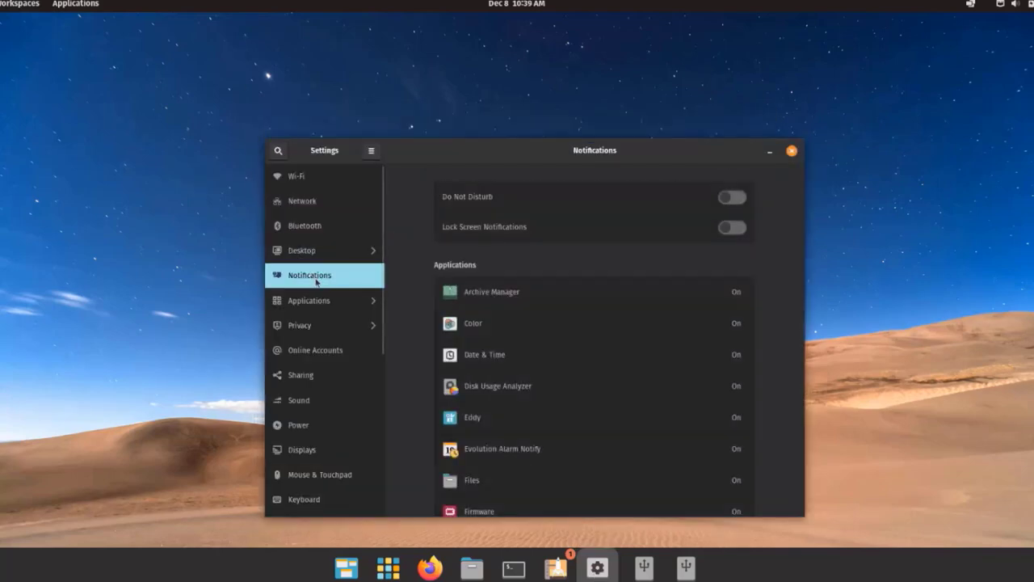
scroll(623, 393, down, 1)
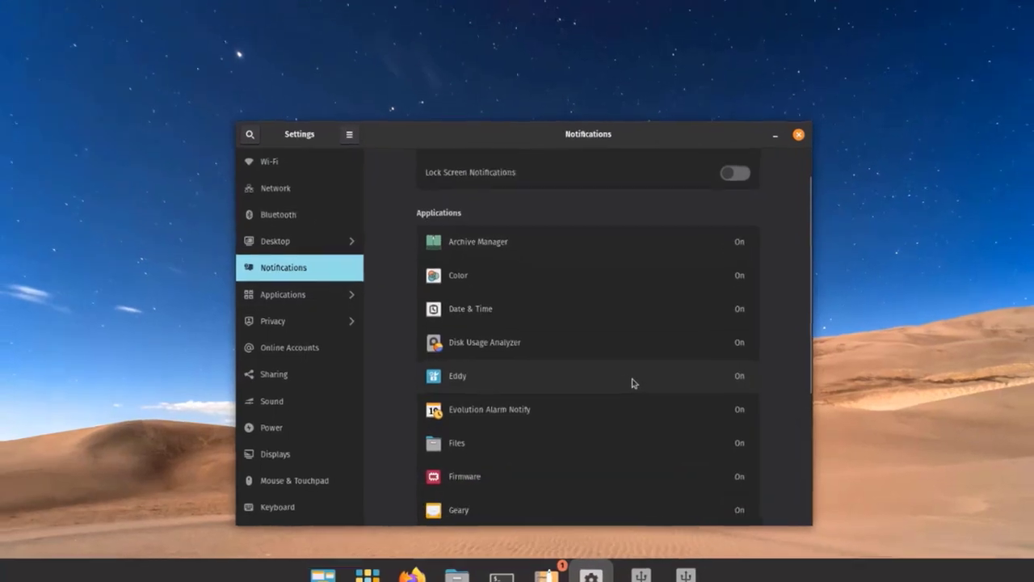
scroll(642, 375, down, 5)
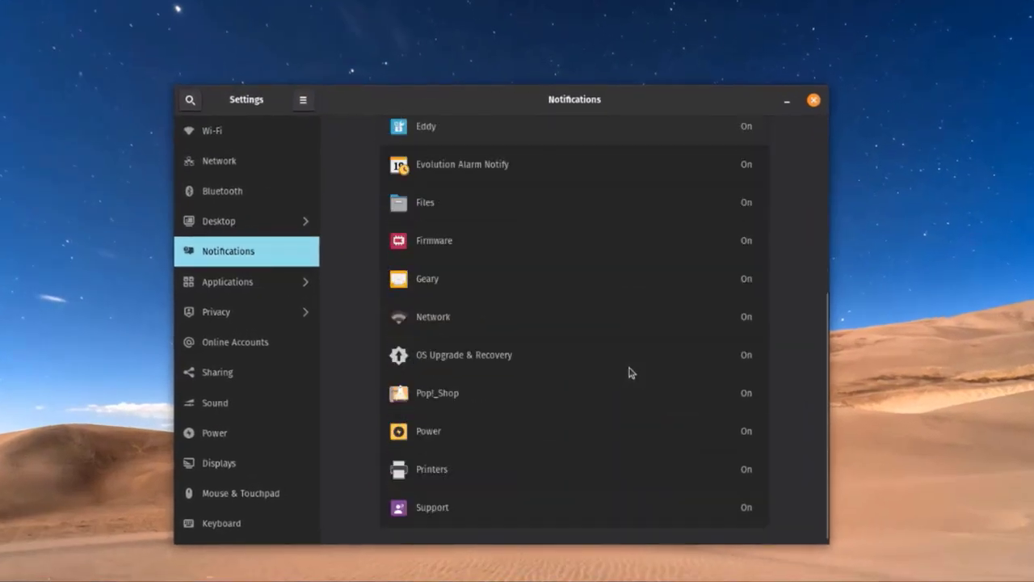
scroll(638, 366, up, 5)
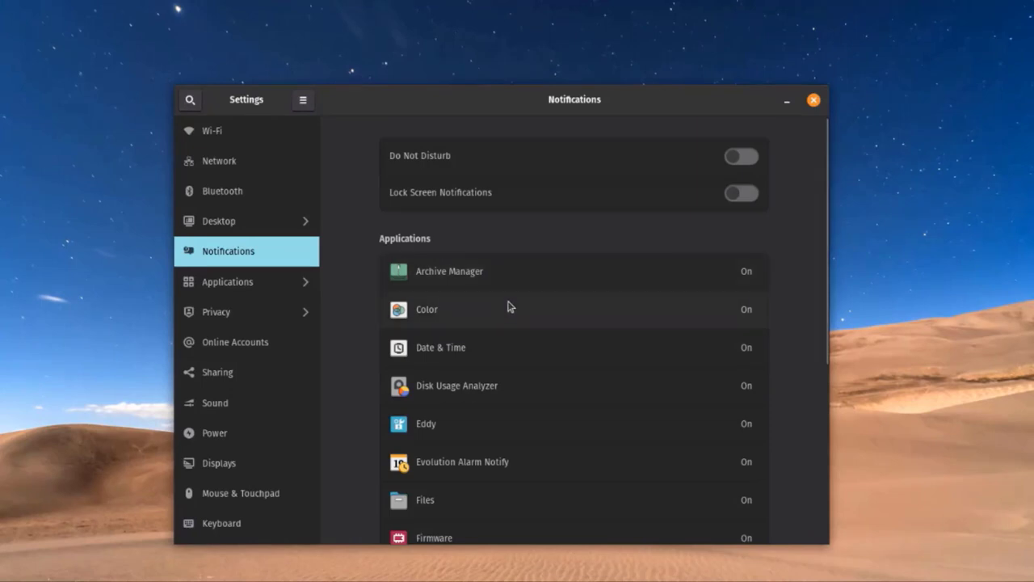
Check the Color and Files notification options, ending on the Applications page
click(503, 316)
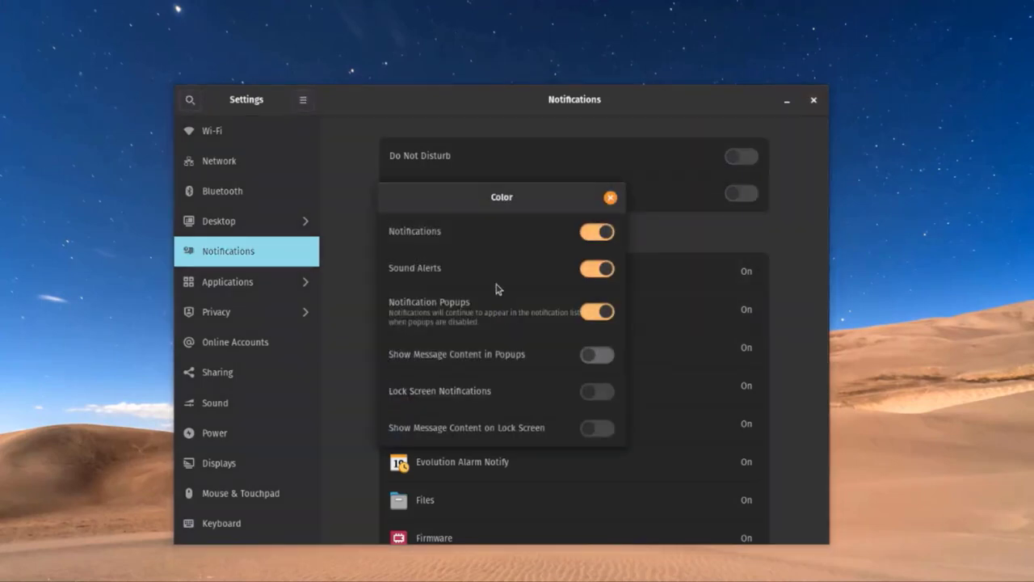
key(Escape)
scroll(494, 227, down, 5)
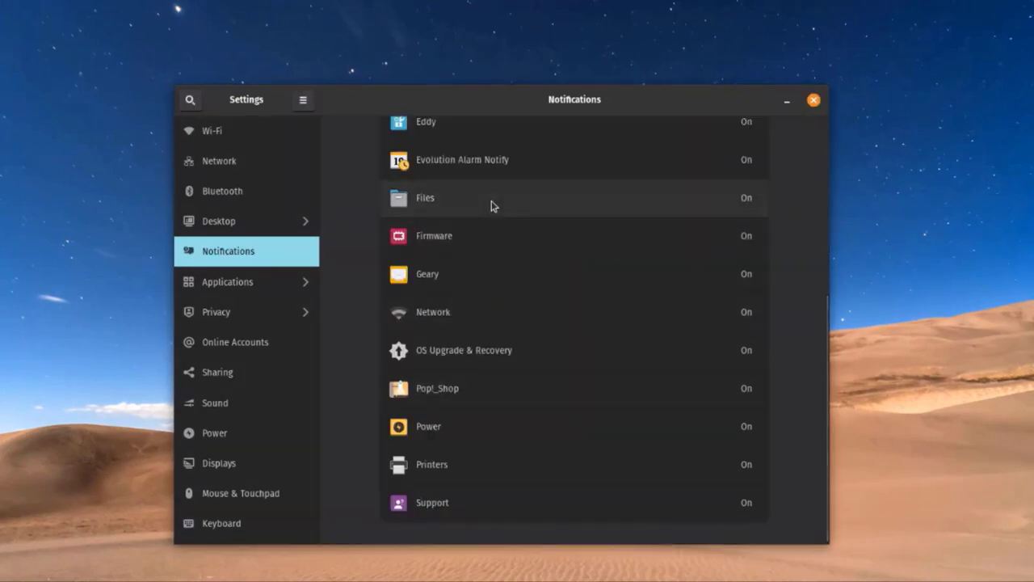
click(491, 204)
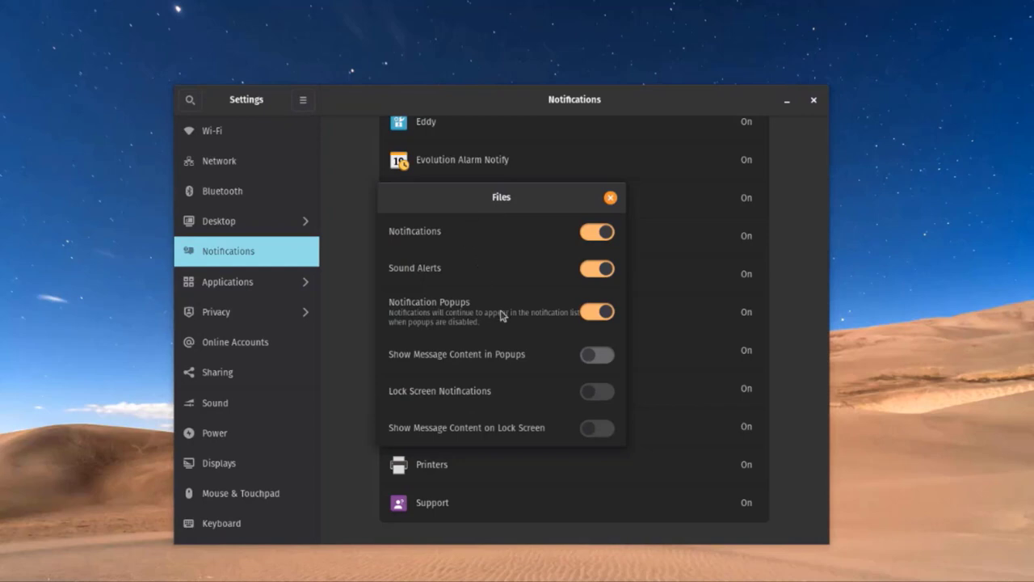
click(250, 297)
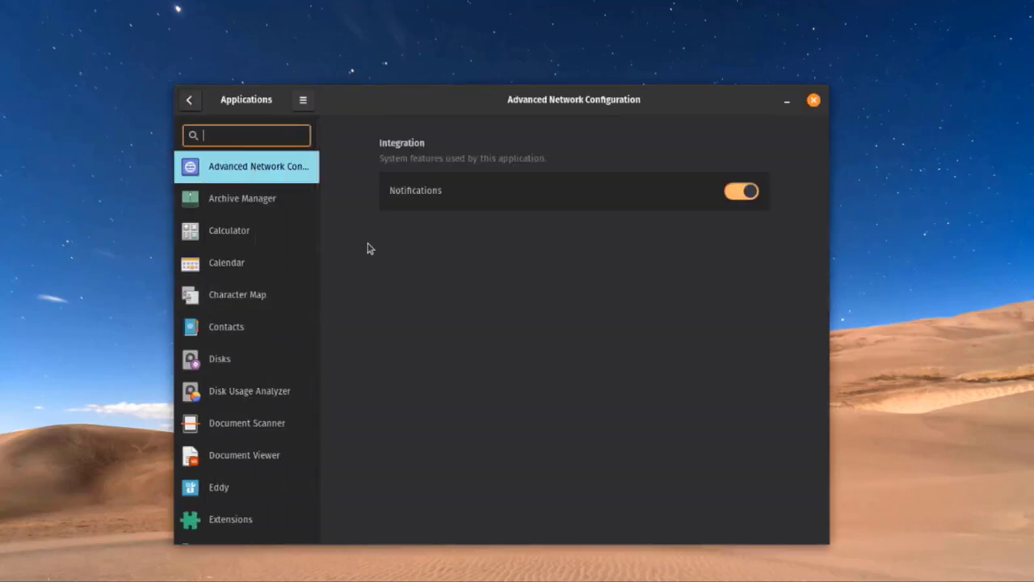
Keep File History Duration at Forever, then move to the Screen privacy settings
scroll(298, 388, down, 15)
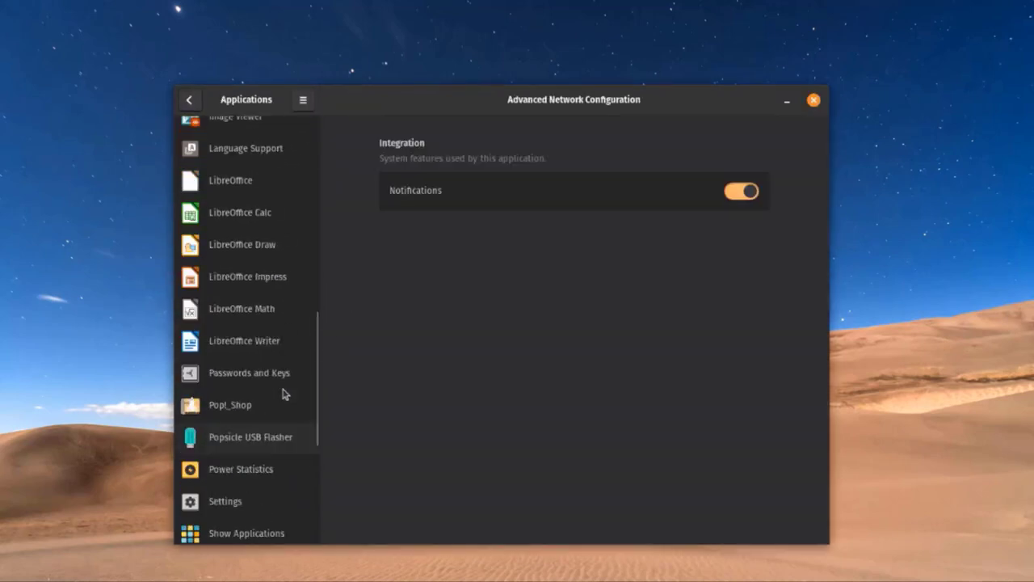
scroll(283, 394, up, 15)
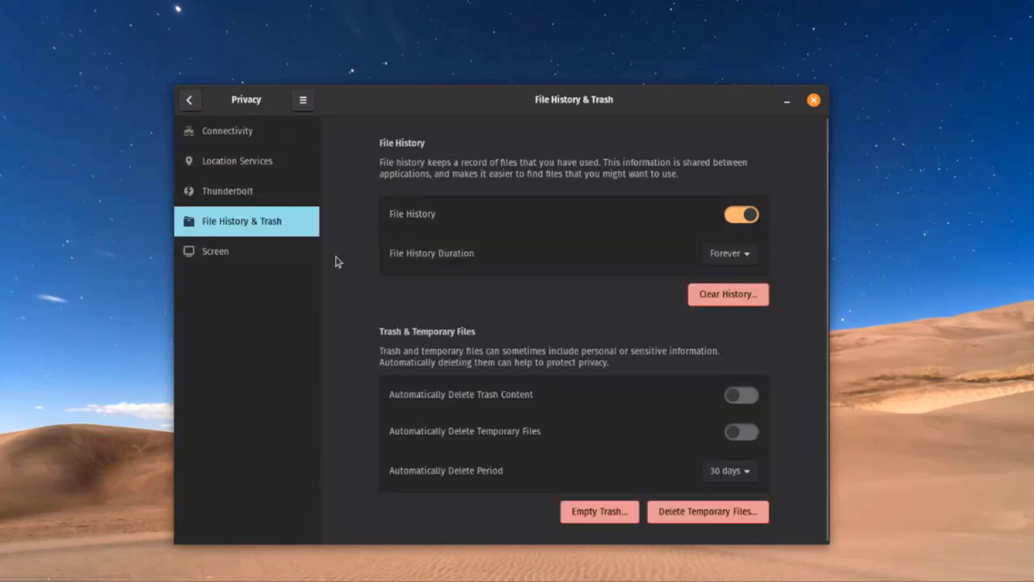
click(747, 254)
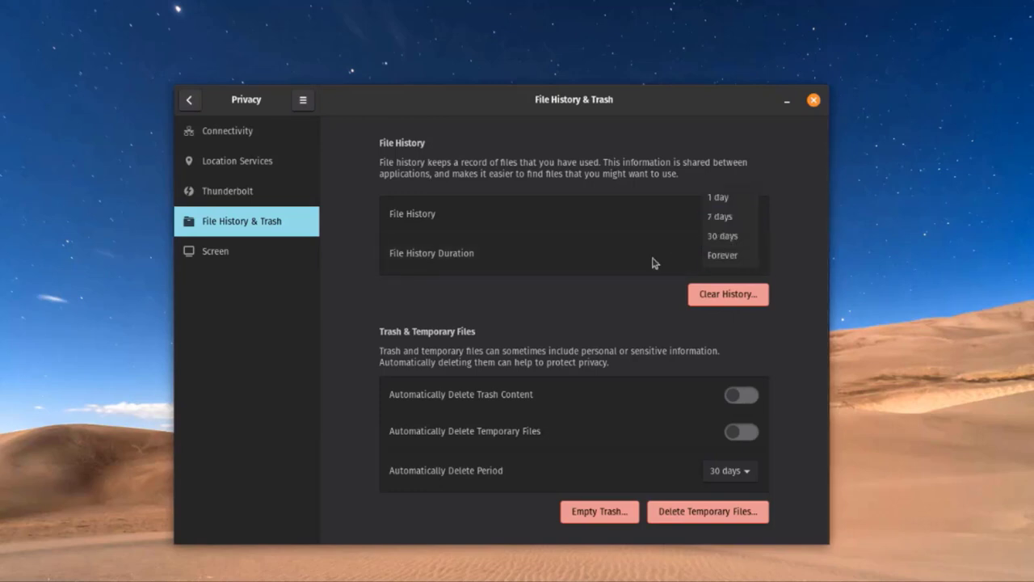
click(738, 258)
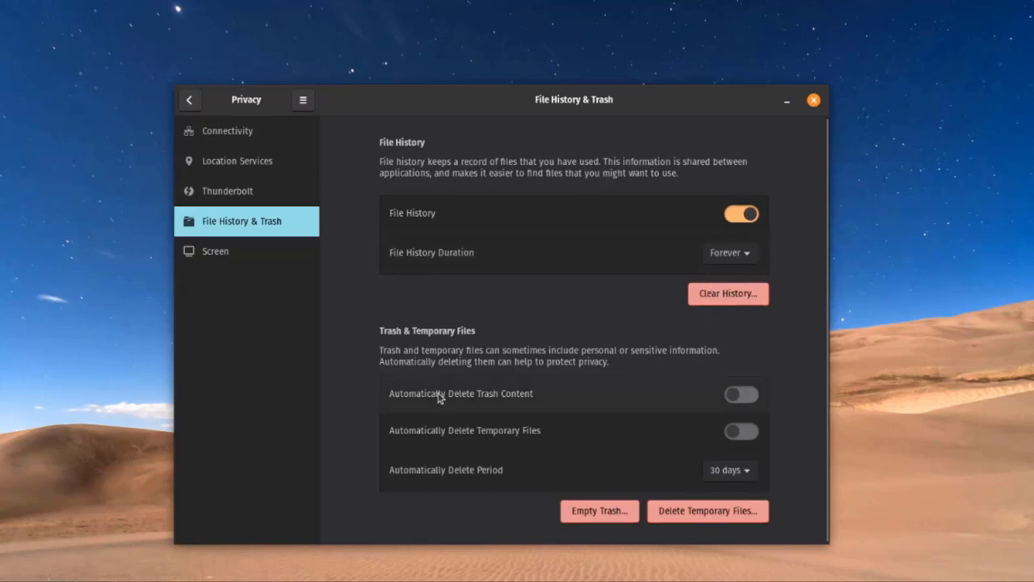
scroll(477, 349, down, 1)
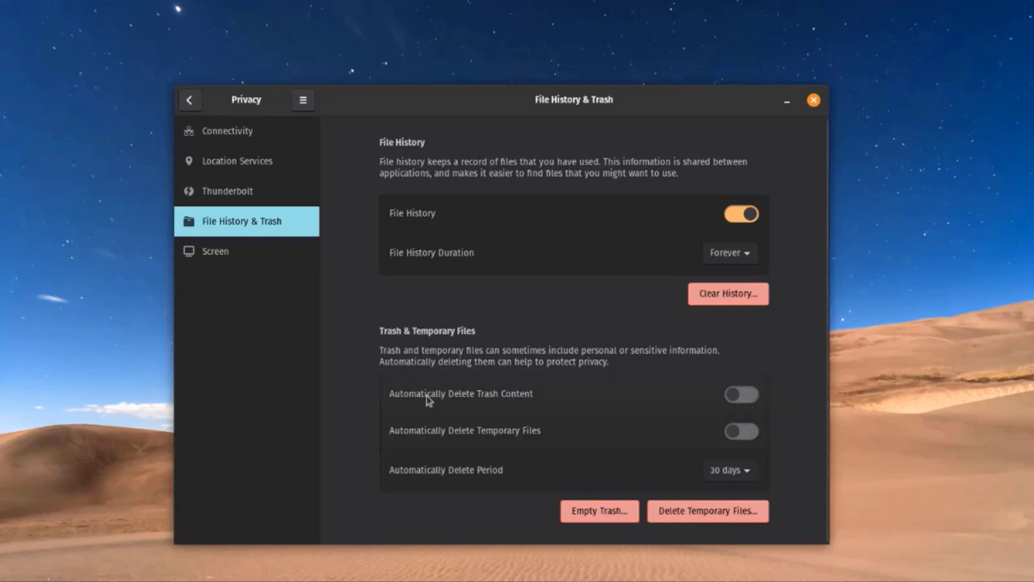
click(242, 252)
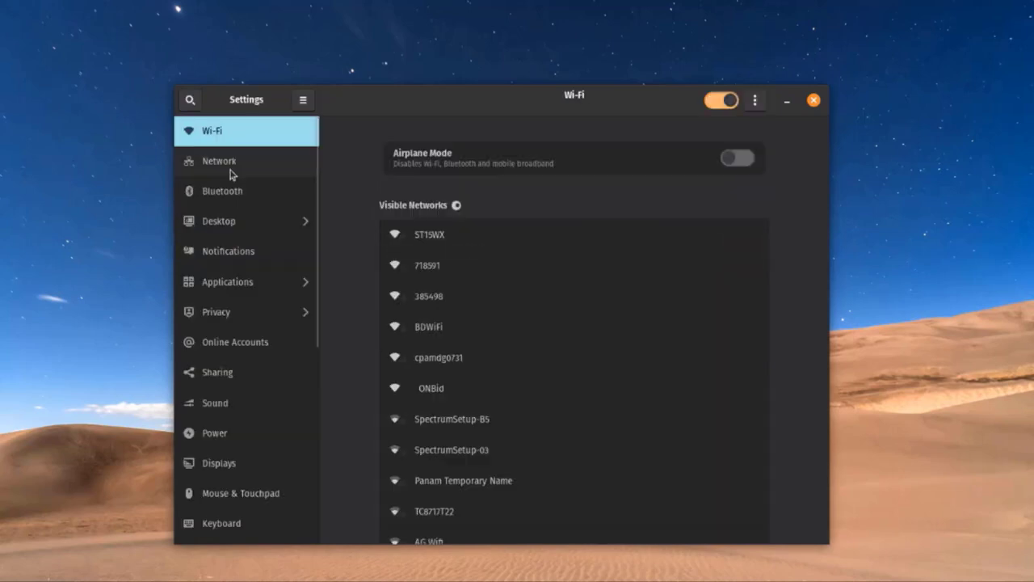
Open Sharing and switch it on, then back off
click(271, 371)
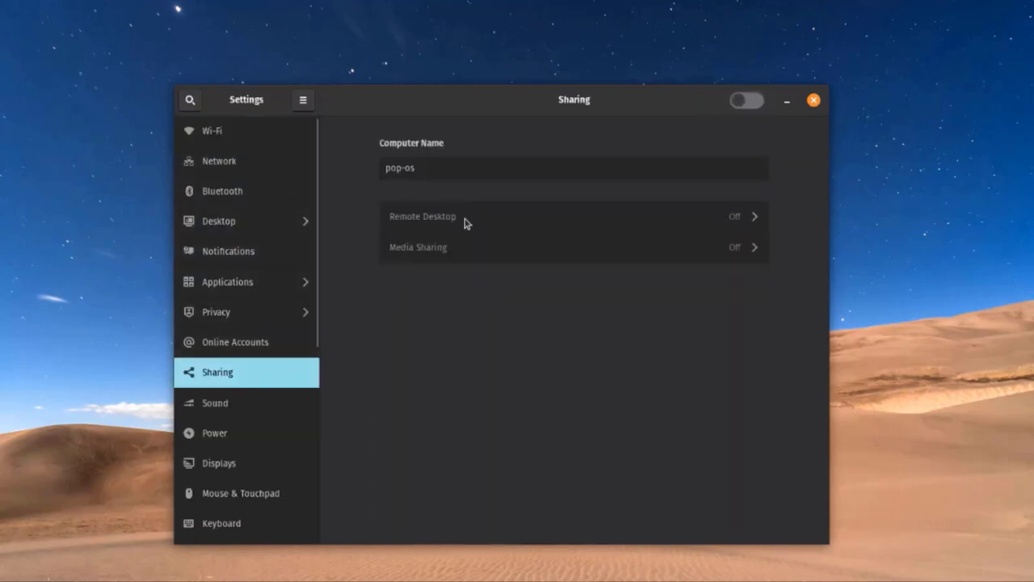
click(758, 100)
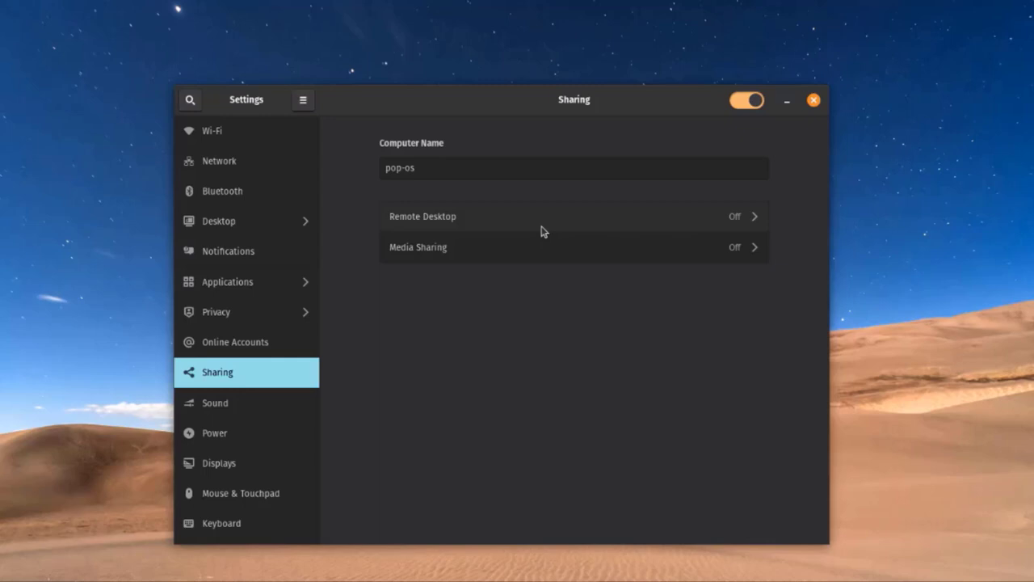
click(737, 104)
Step through the Sound, Power, Displays, Mouse & Touchpad and Keyboard panels
click(248, 410)
scroll(610, 303, down, 2)
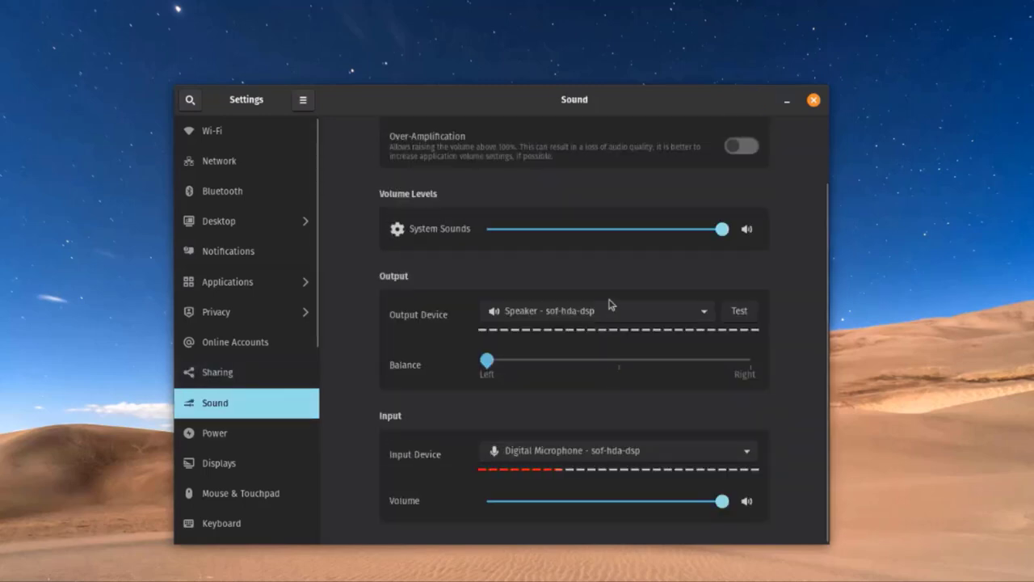
click(263, 437)
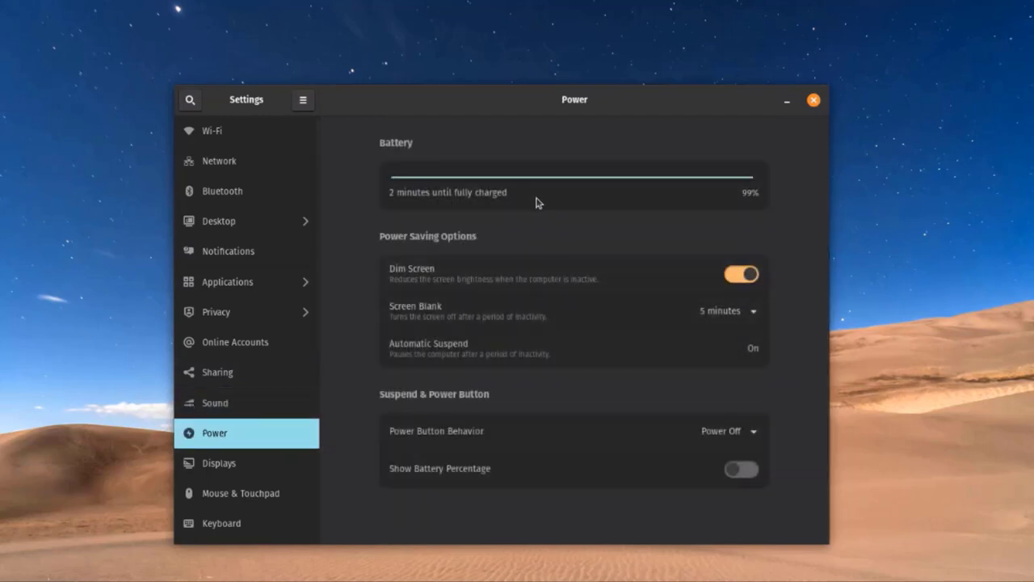
key(Down)
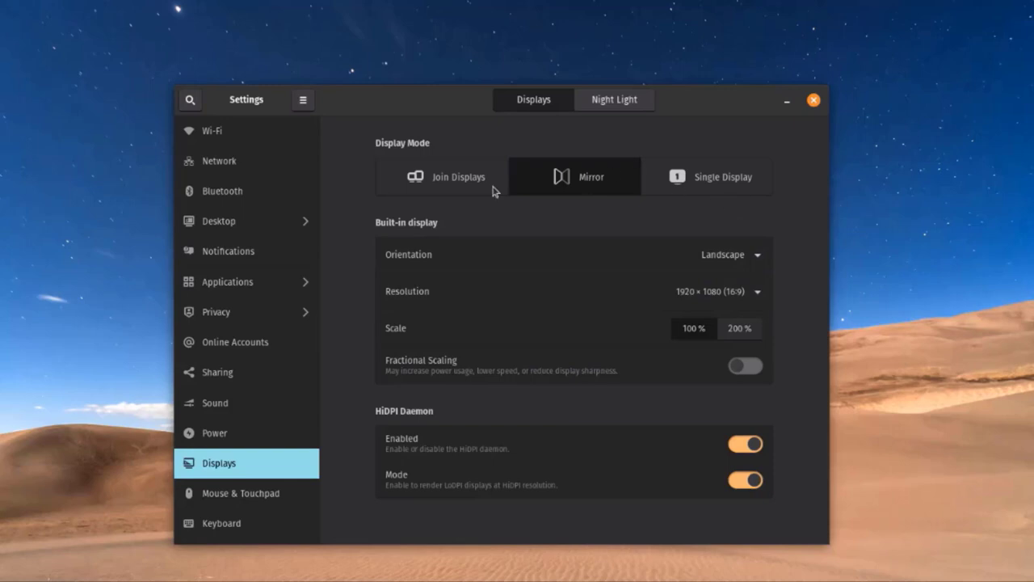
click(241, 501)
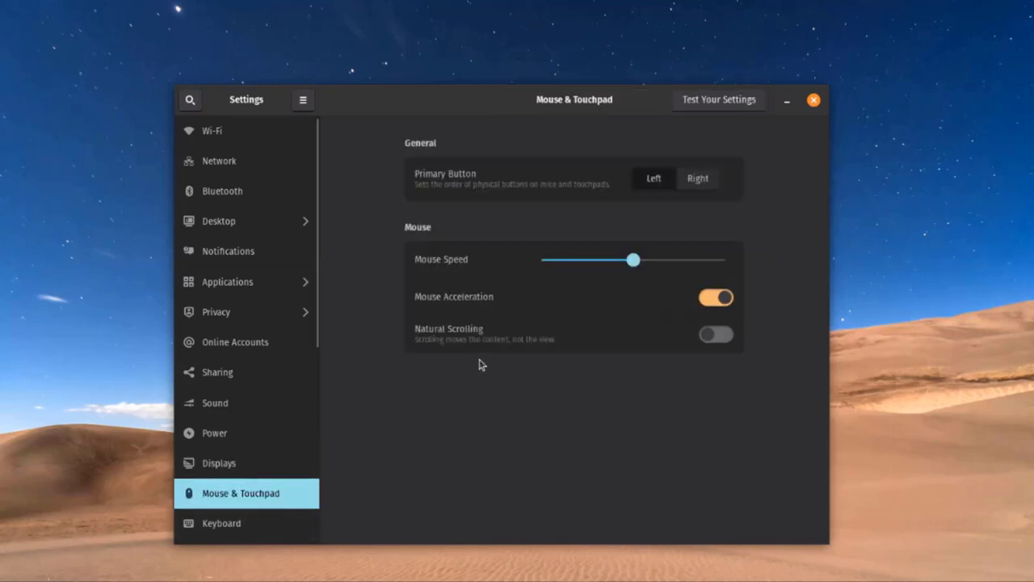
key(Down)
scroll(247, 209, down, 5)
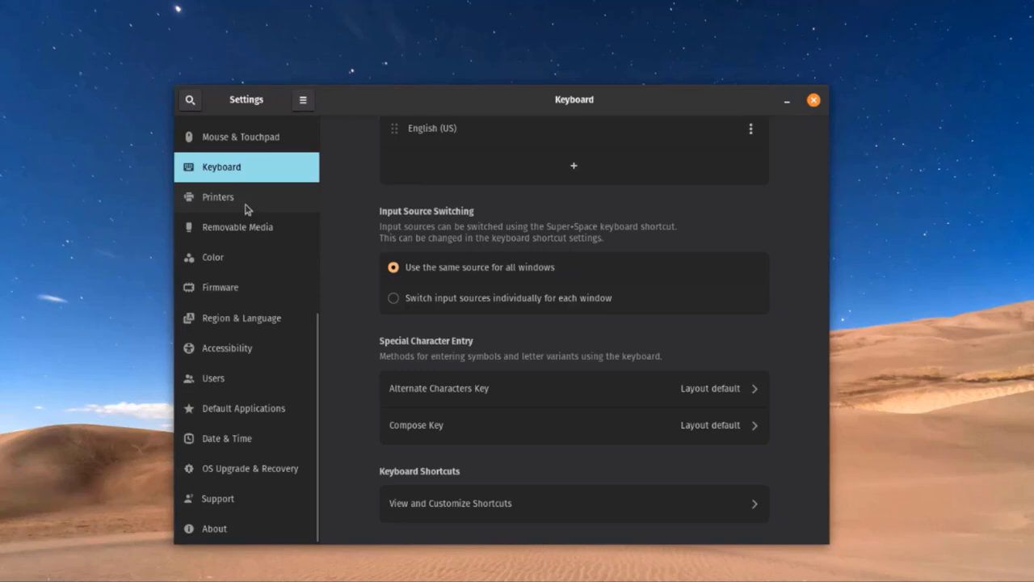
Review Printers, the Users account name, and default Web browser choices, ending on OS Upgrade & Recovery
click(245, 207)
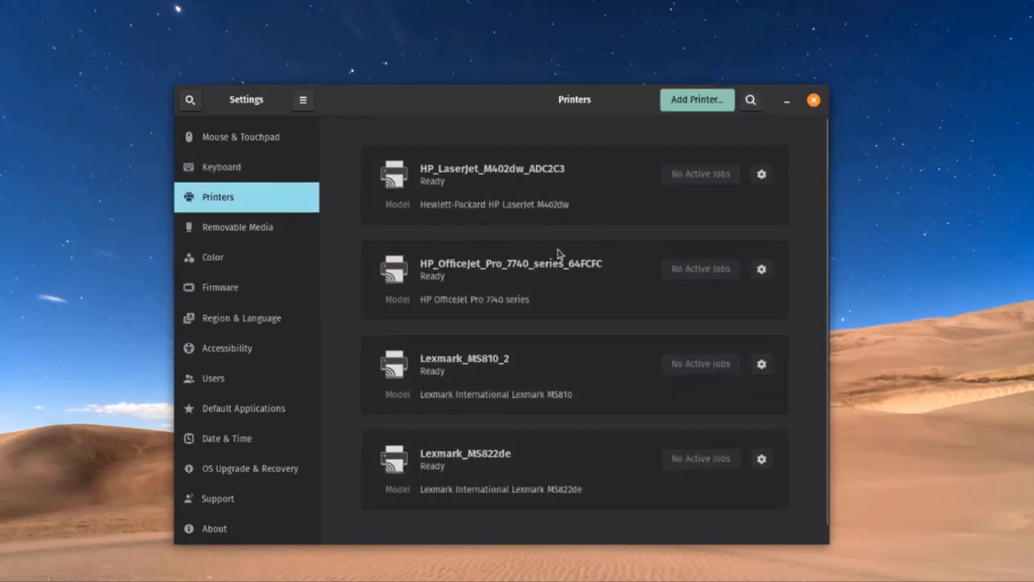
click(217, 380)
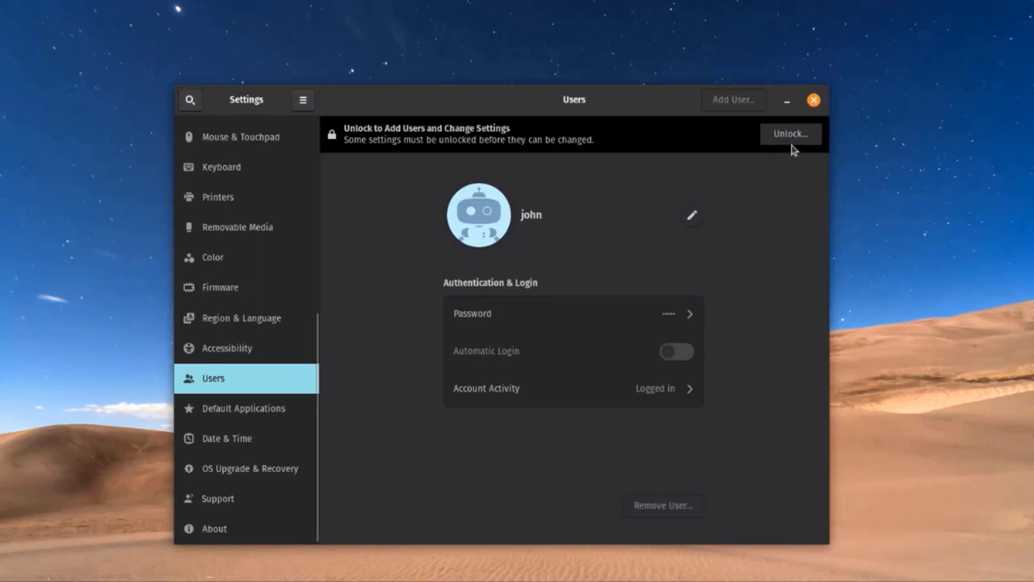
click(697, 217)
click(242, 406)
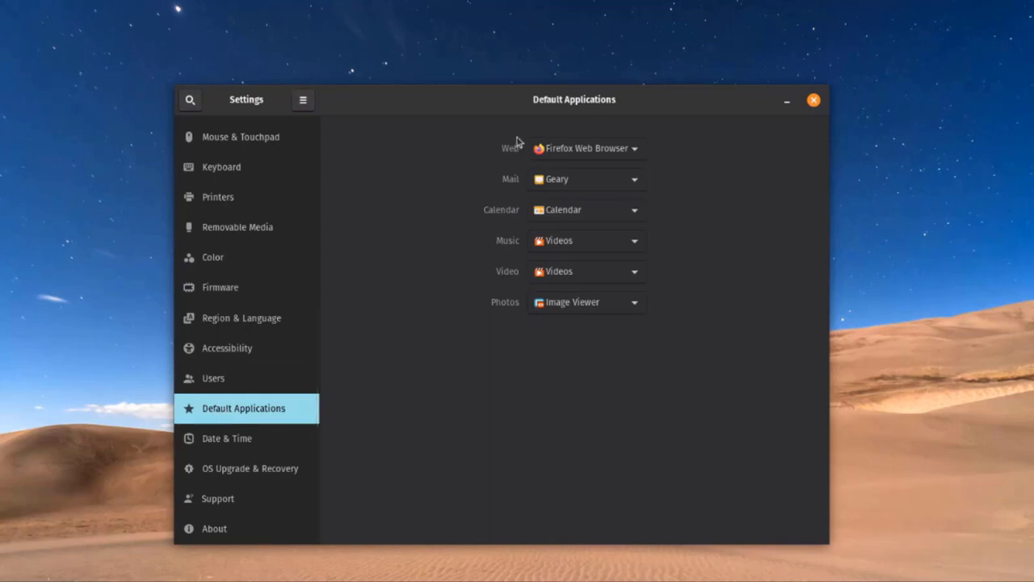
click(575, 153)
click(242, 470)
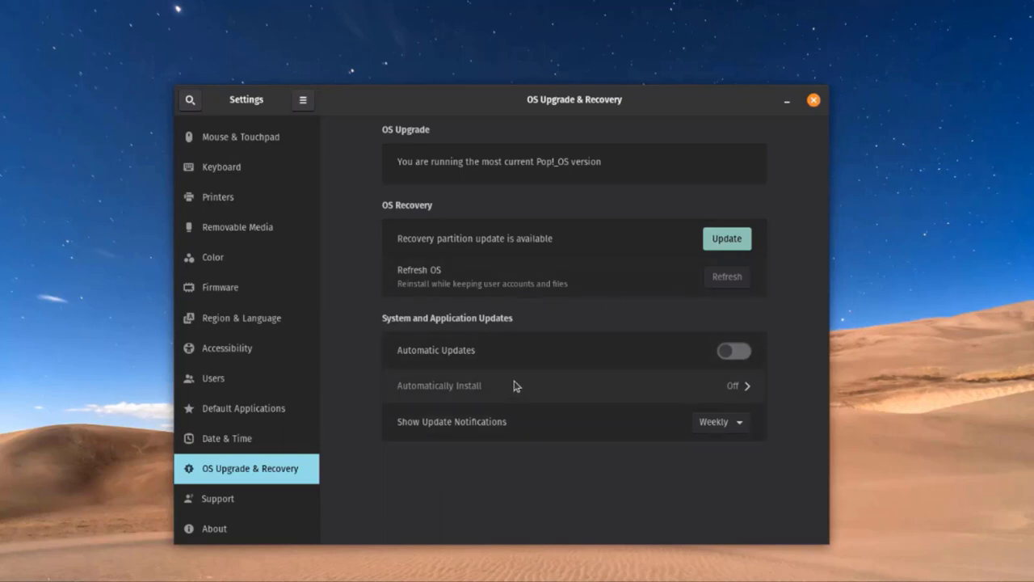
Turn on Automatic Updates and check the Weekdays 10:00 PM install schedule
click(743, 348)
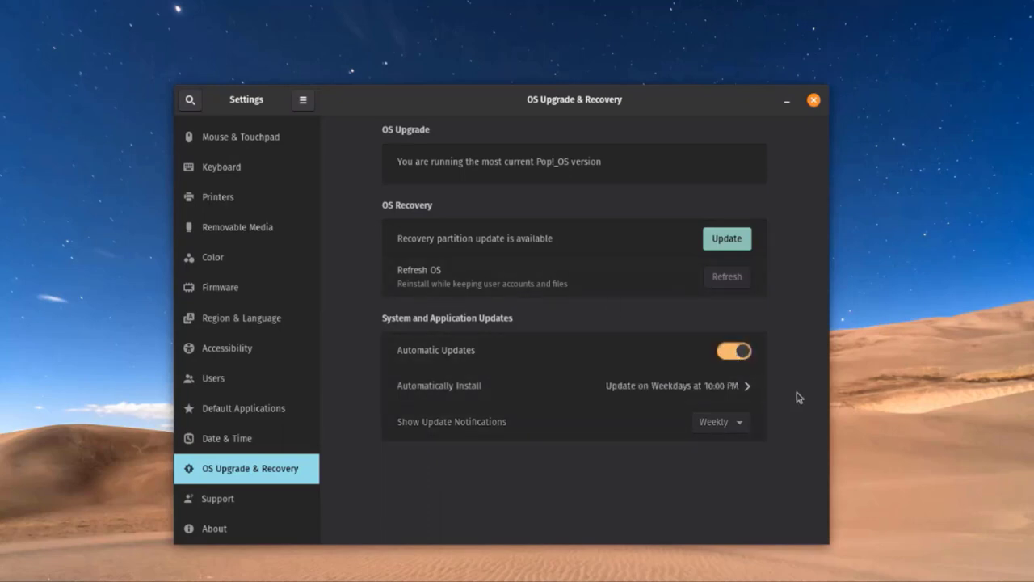
click(718, 391)
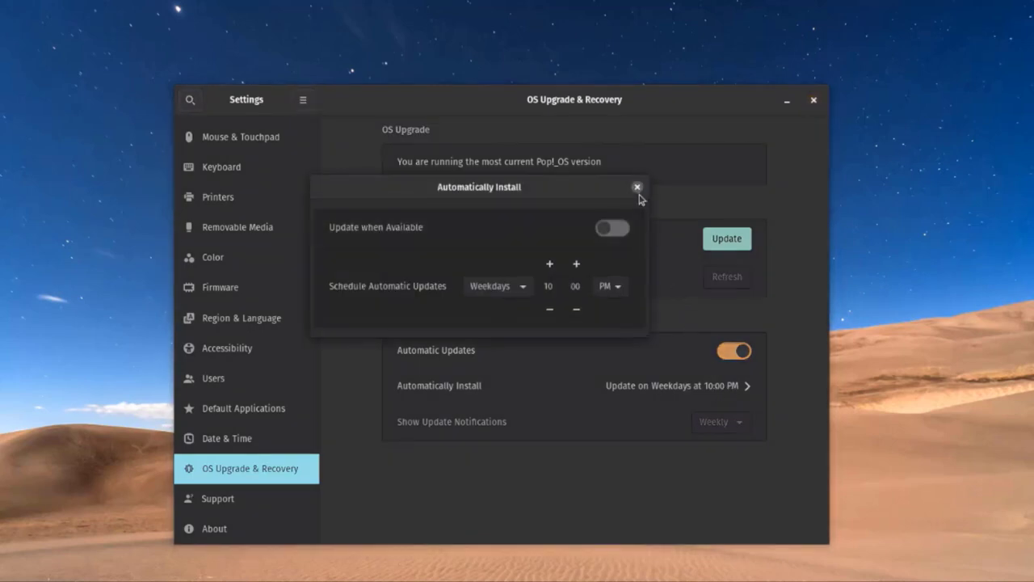
click(637, 188)
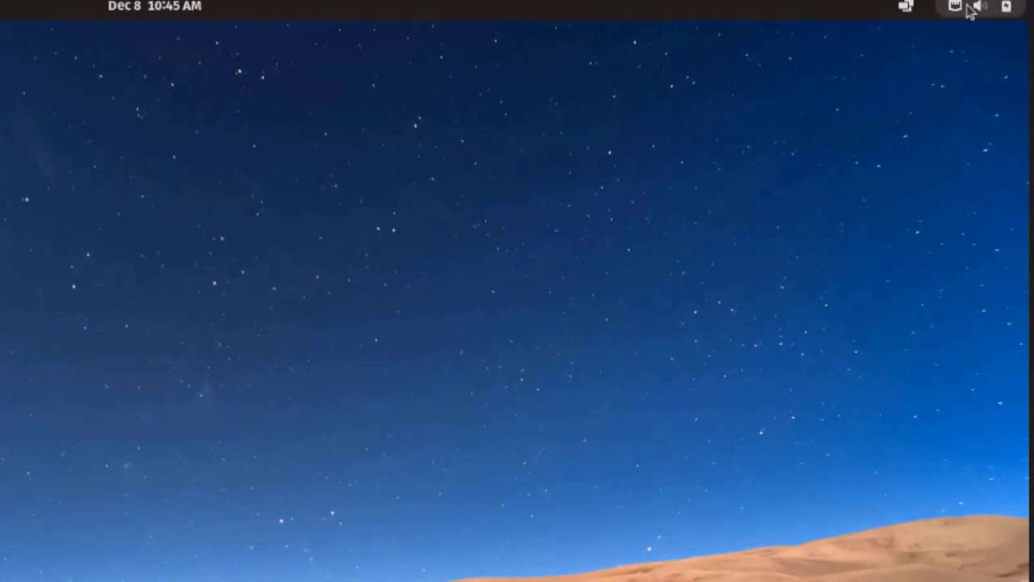
Create a desktop folder named New Folder from the desktop's right-click menu
click(1007, 9)
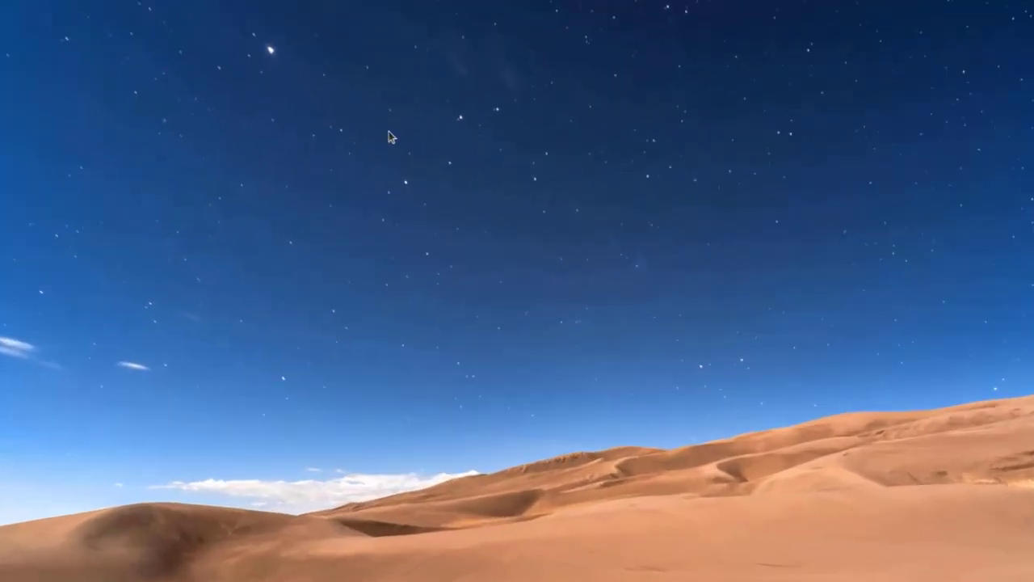
right_click(419, 128)
click(509, 143)
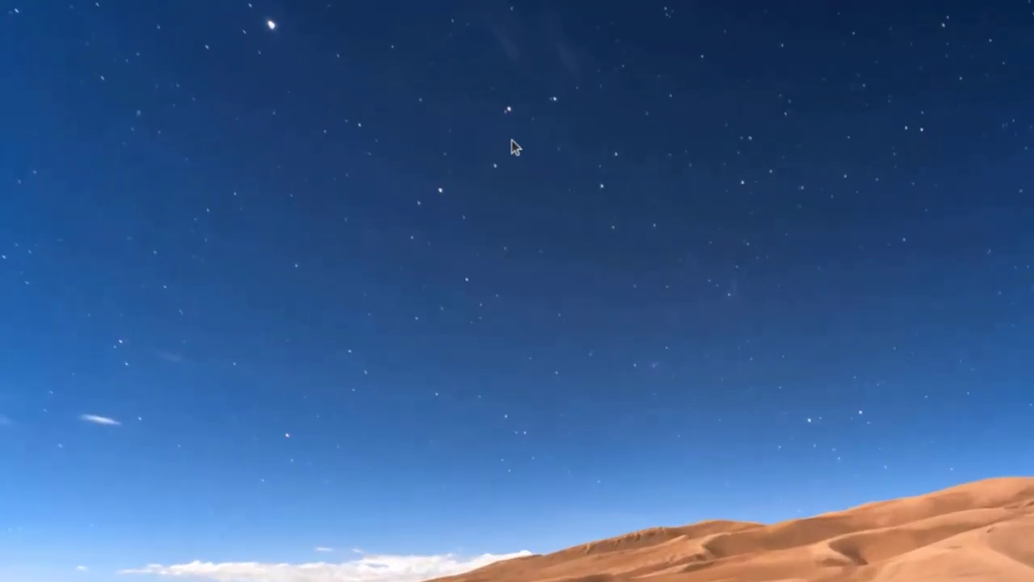
key(Return)
right_click(529, 183)
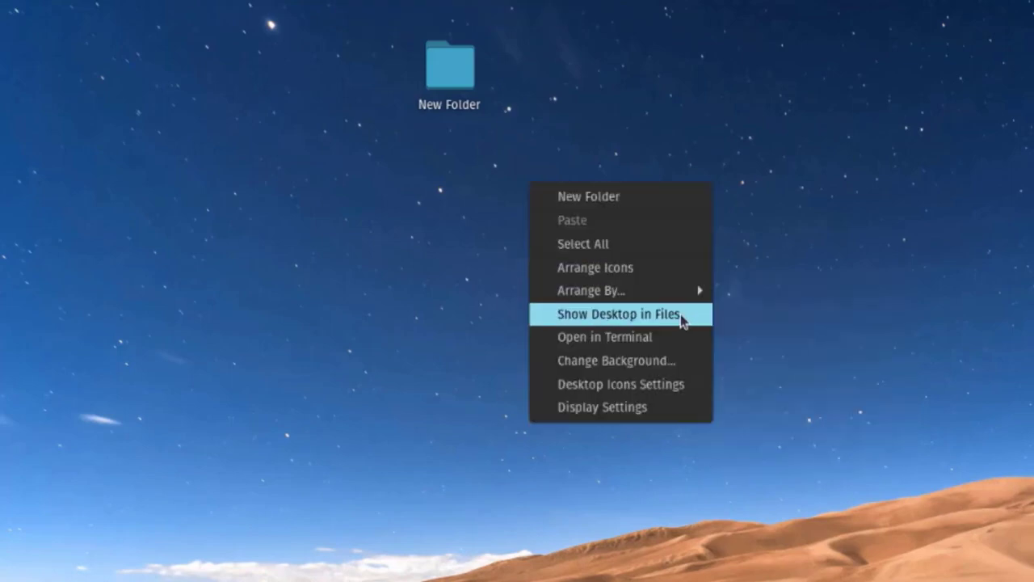
Open Desktop Icons Settings and keep the icon size at Standard
click(662, 386)
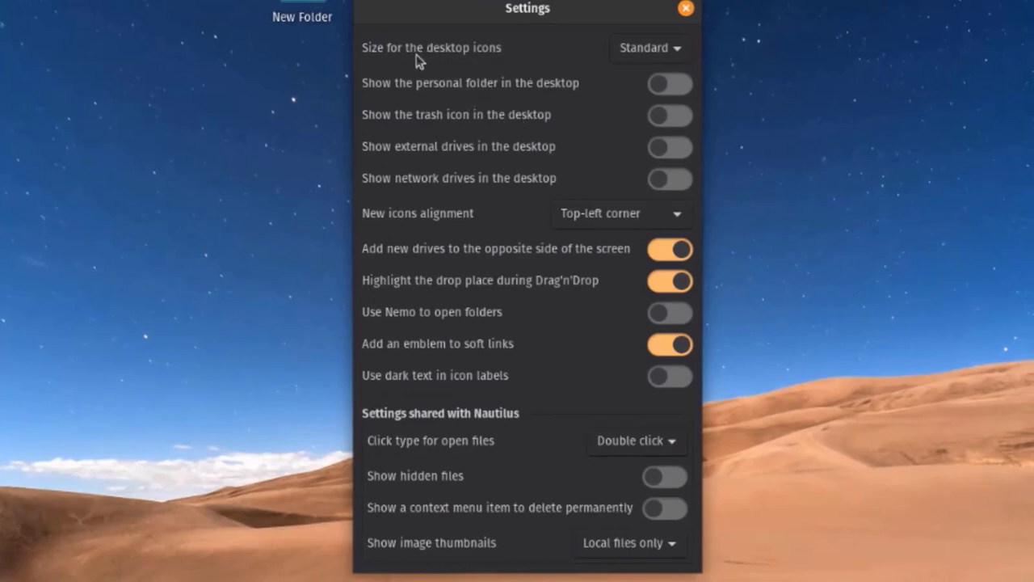
click(679, 55)
click(674, 65)
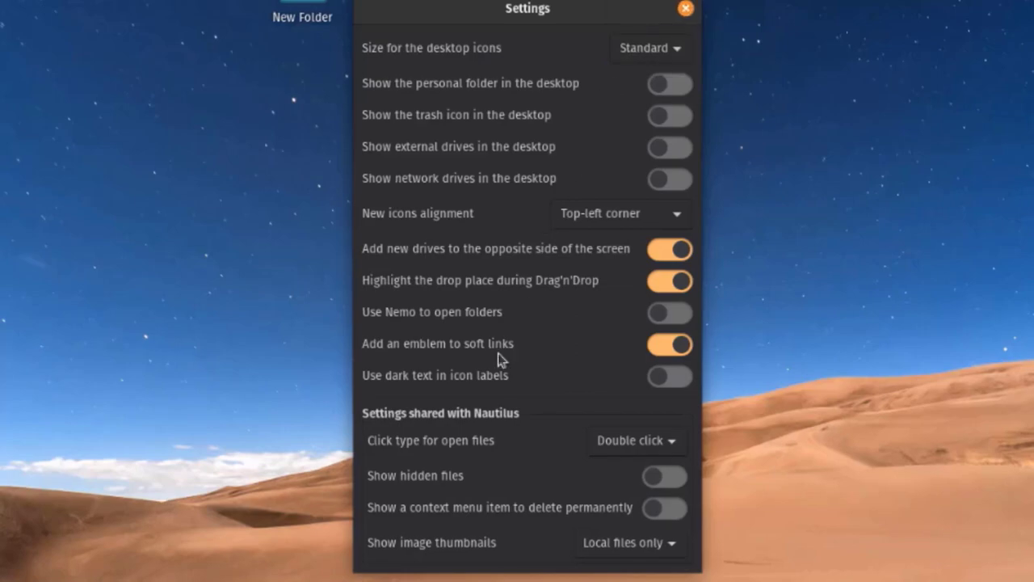